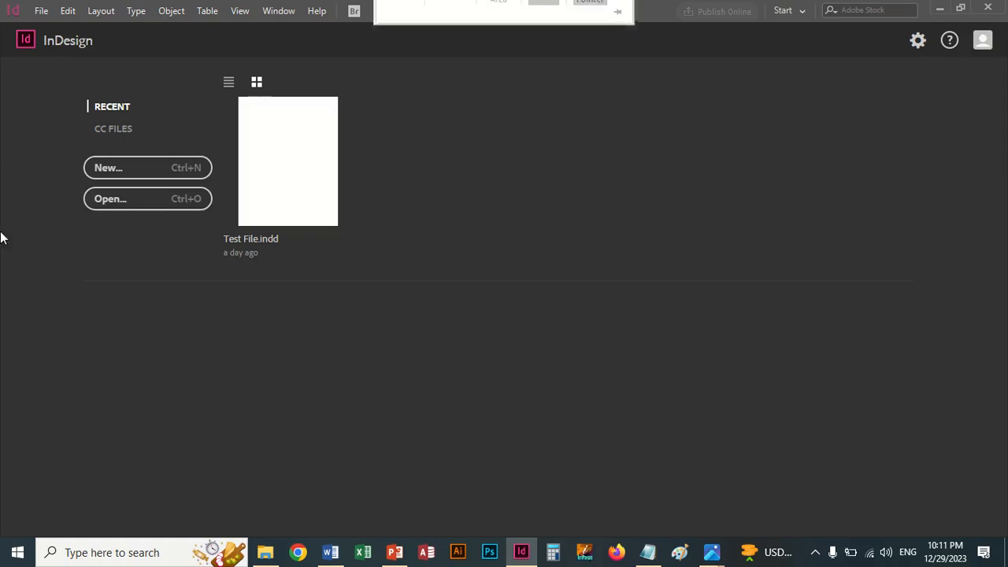
# Step: Start a new print document from the Letter preset with its units set to Inches
pyautogui.click(109, 169)
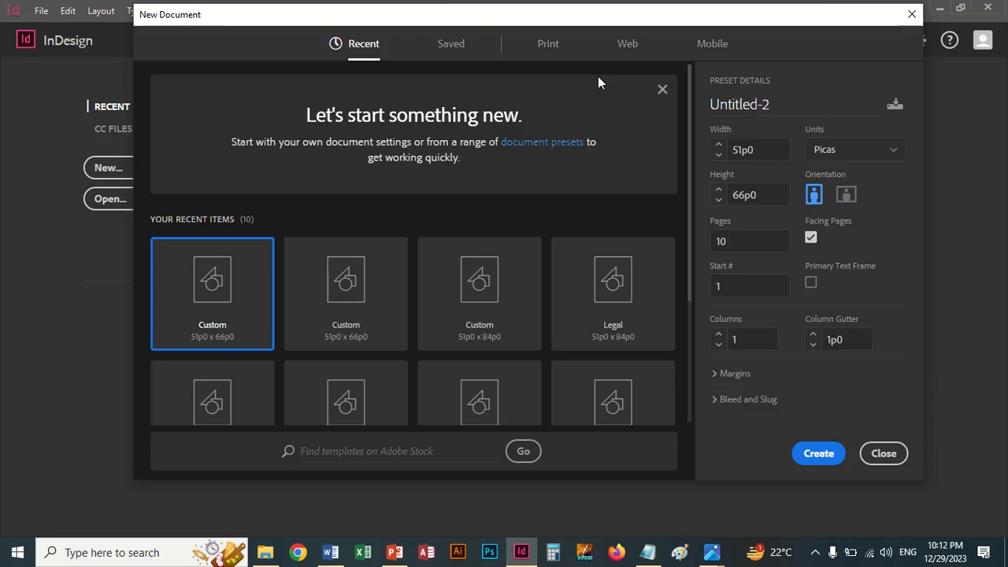
pyautogui.click(546, 50)
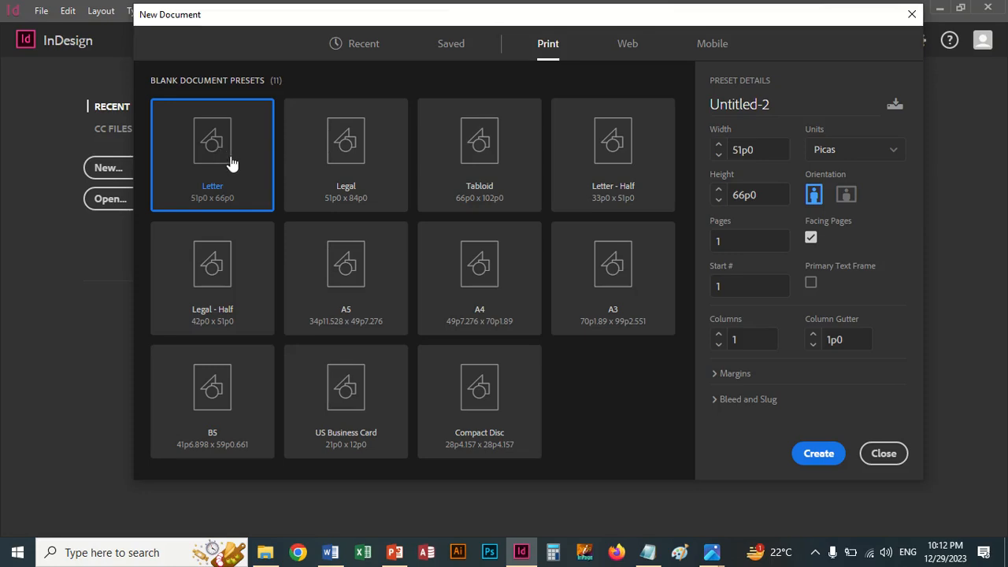
pyautogui.click(894, 154)
pyautogui.click(852, 229)
pyautogui.click(852, 229)
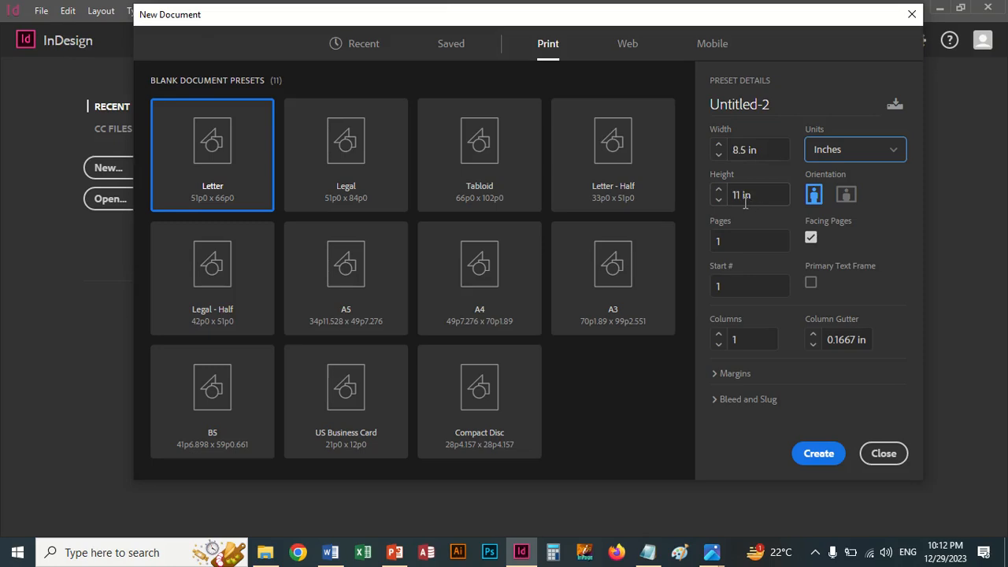
# Step: Keep Facing Pages enabled and set the new document's page count to 10
pyautogui.click(811, 239)
pyautogui.click(811, 240)
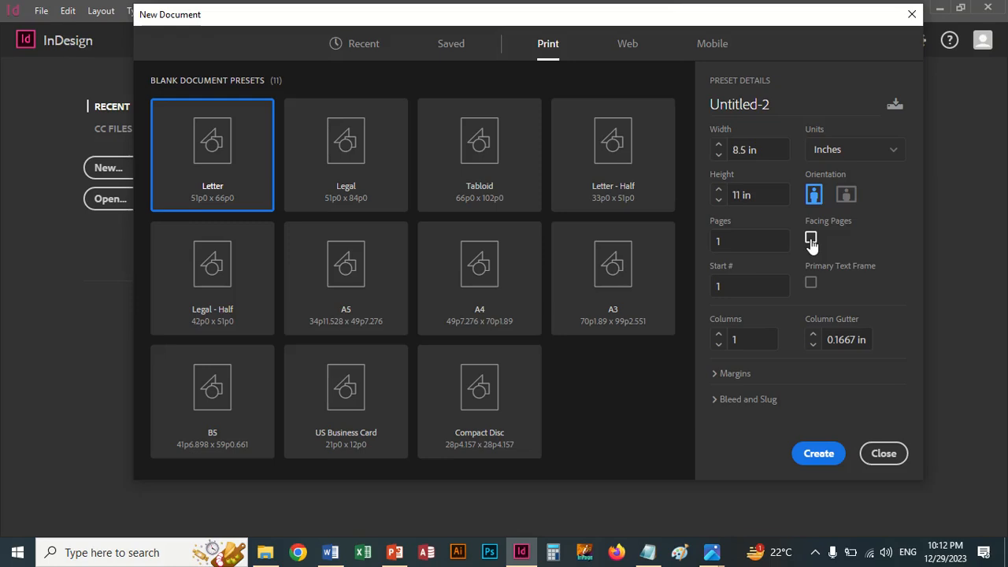
pyautogui.click(732, 240)
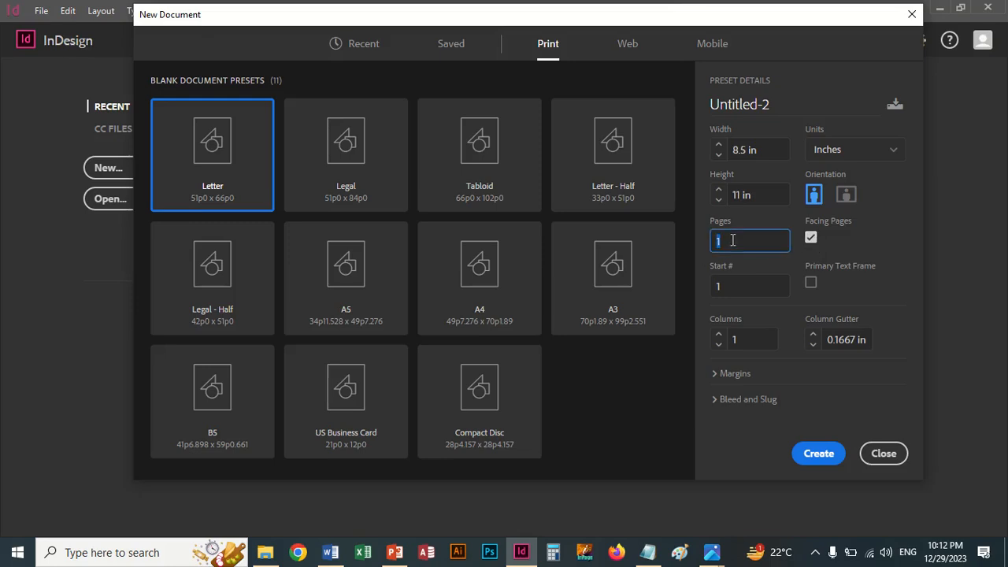
pyautogui.write('10')
# Step: Review the new document's margin, bleed and slug settings and create the document
pyautogui.click(715, 374)
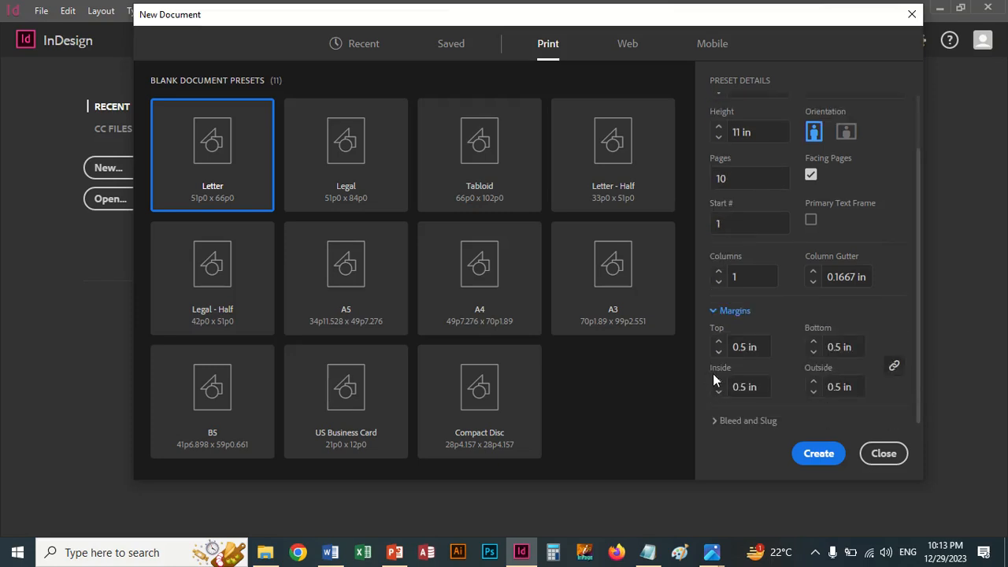
pyautogui.click(714, 310)
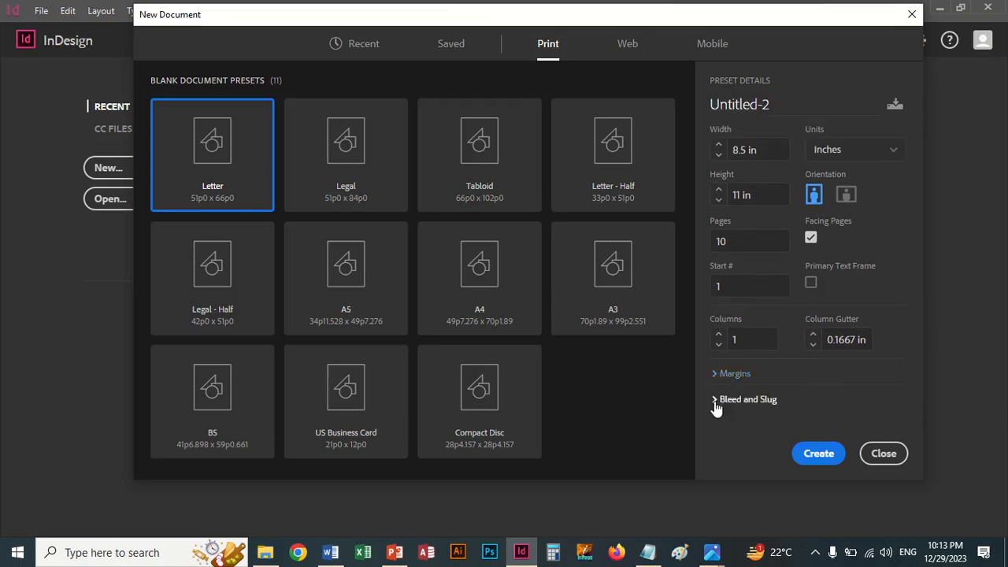
pyautogui.click(714, 399)
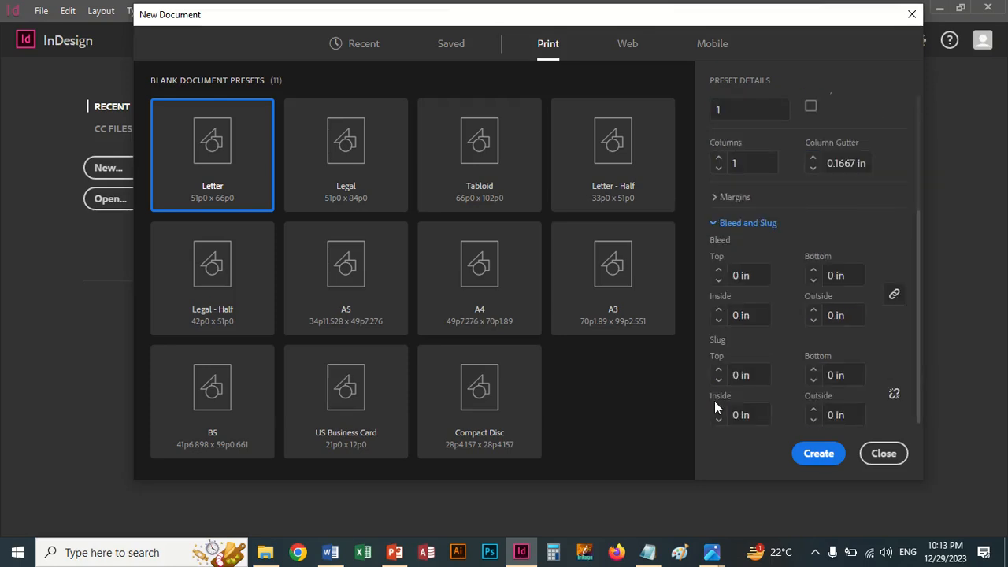
pyautogui.click(715, 223)
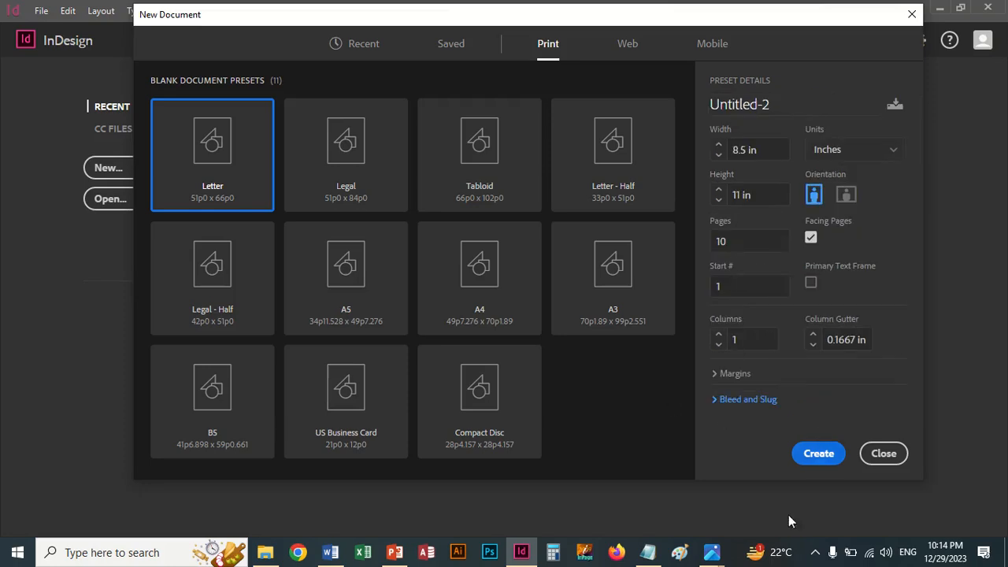
pyautogui.click(817, 463)
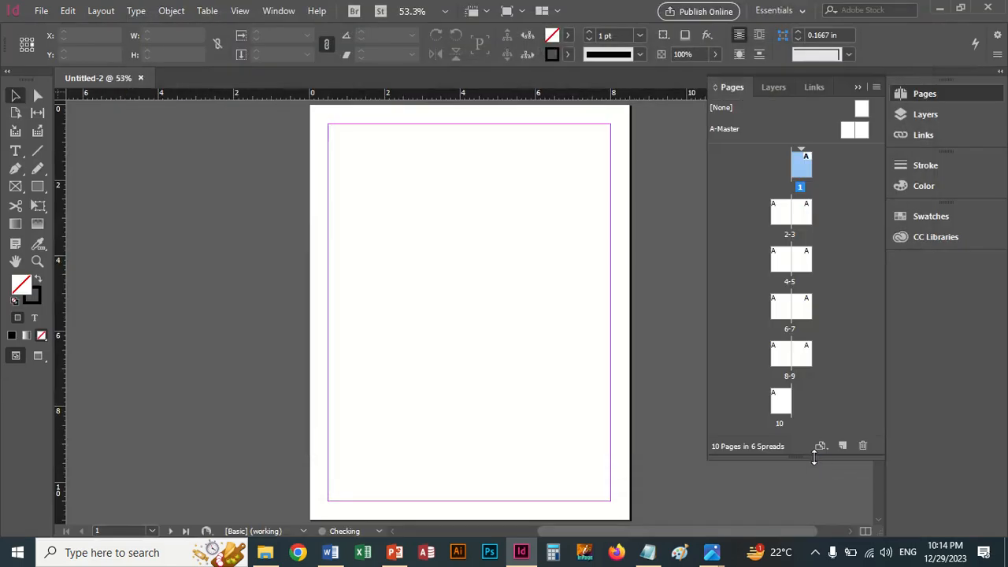
# Step: Make the Pages panel slightly taller and look through the page size presets available for the selected page
pyautogui.click(857, 87)
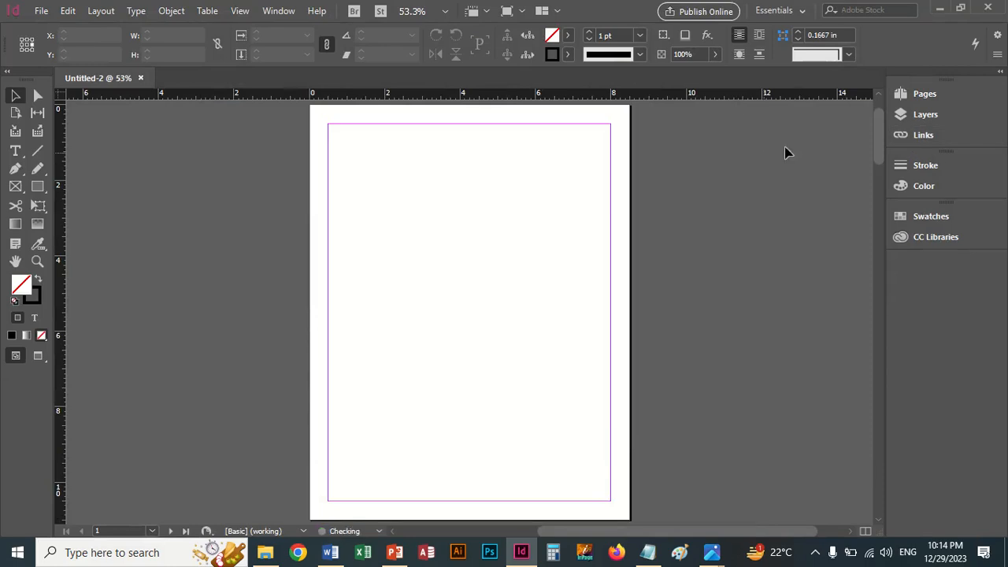
pyautogui.click(929, 93)
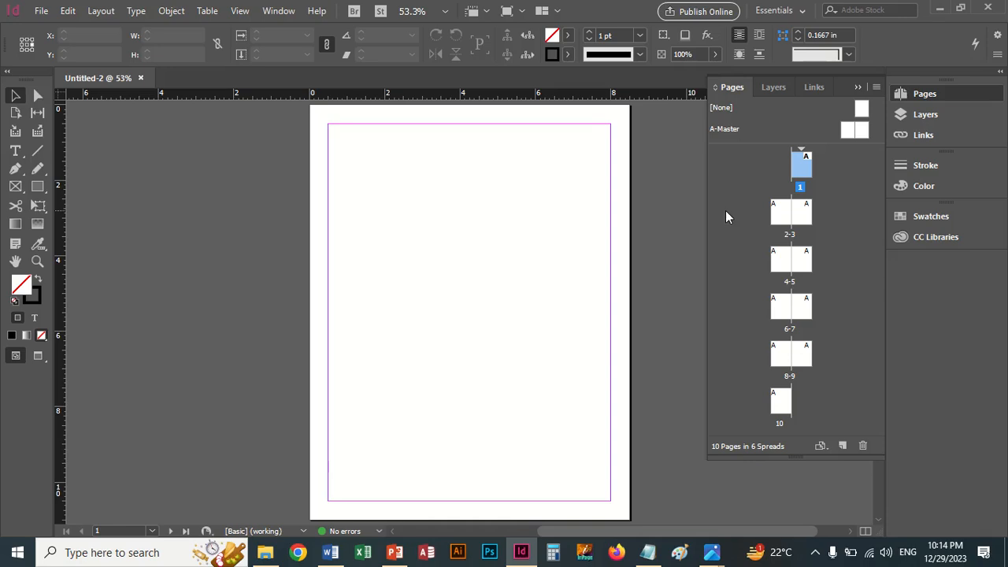
pyautogui.moveTo(805, 456)
pyautogui.mouseDown()
pyautogui.moveTo(805, 499)
pyautogui.moveTo(801, 463)
pyautogui.mouseUp()
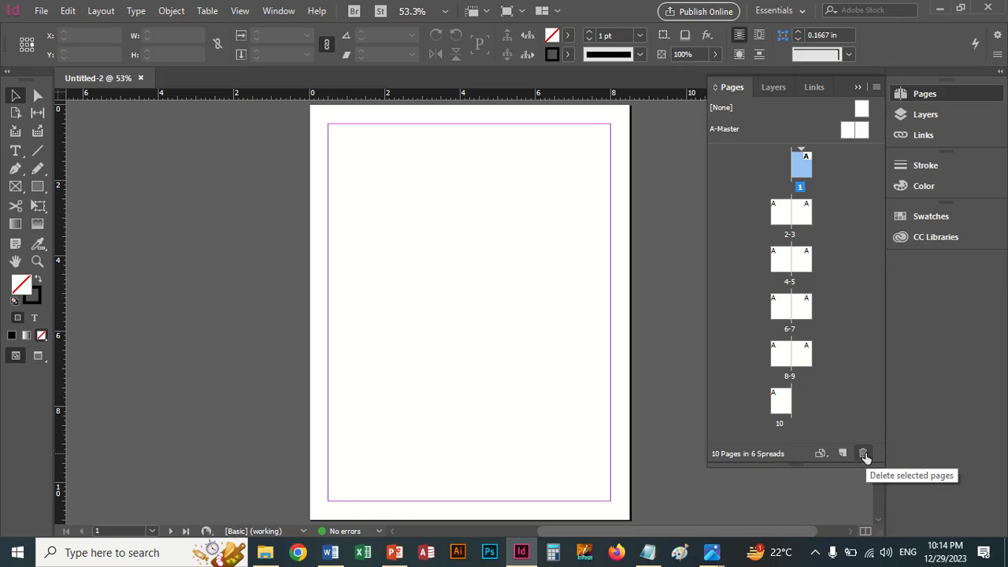
pyautogui.click(821, 453)
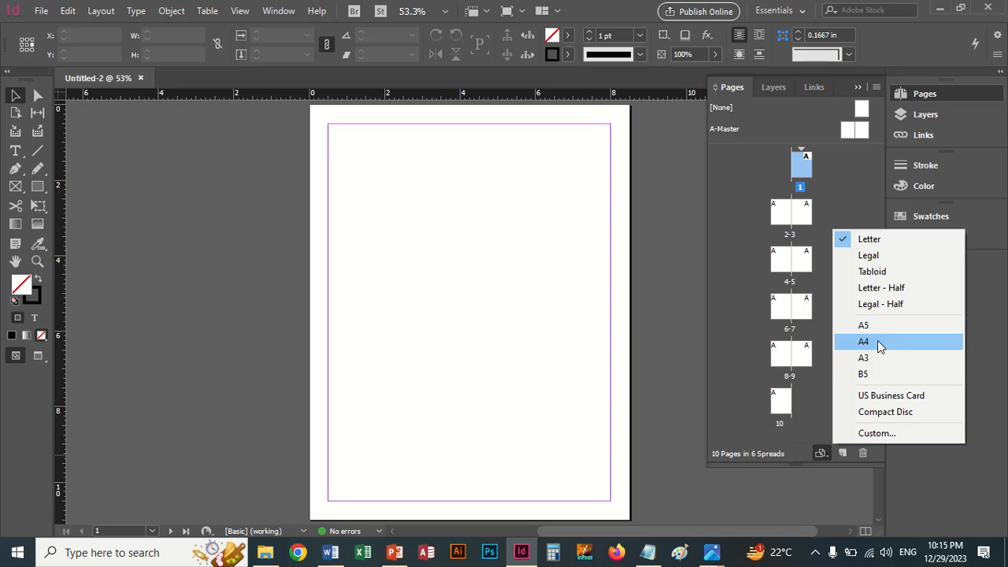
pyautogui.click(722, 321)
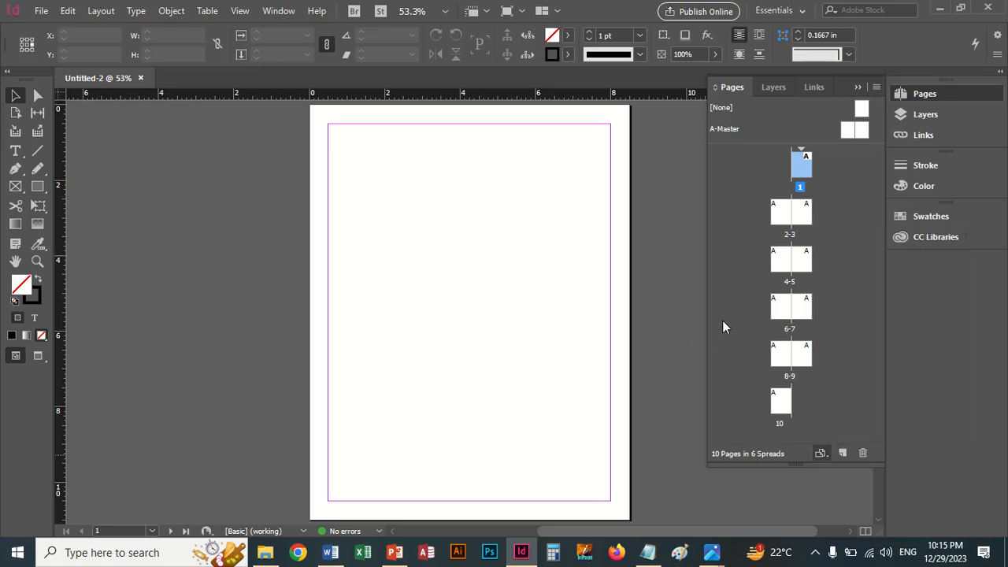
pyautogui.click(722, 320)
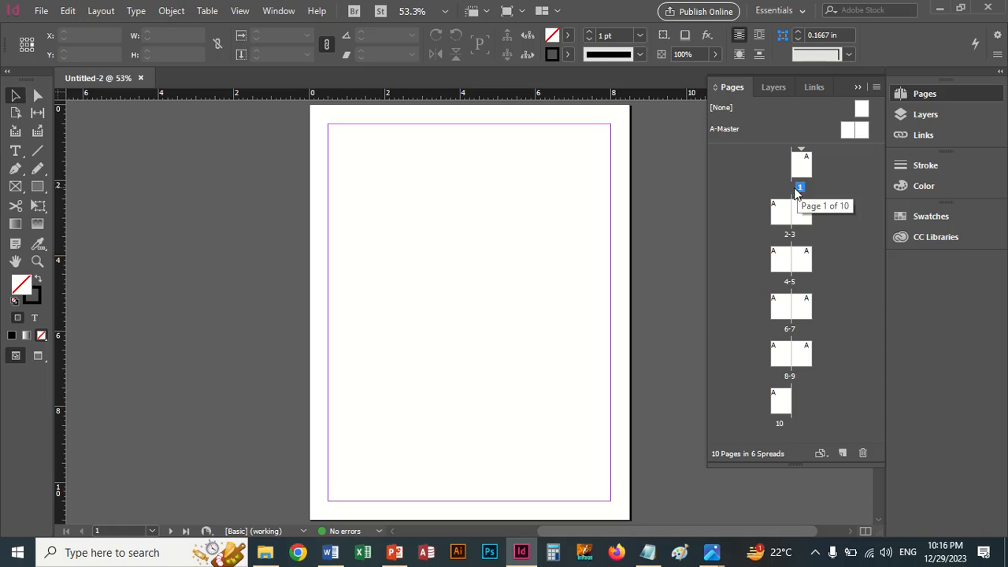
# Step: Try the document without facing pages in Document Setup and turn Facing Pages back on
pyautogui.click(41, 11)
pyautogui.click(100, 364)
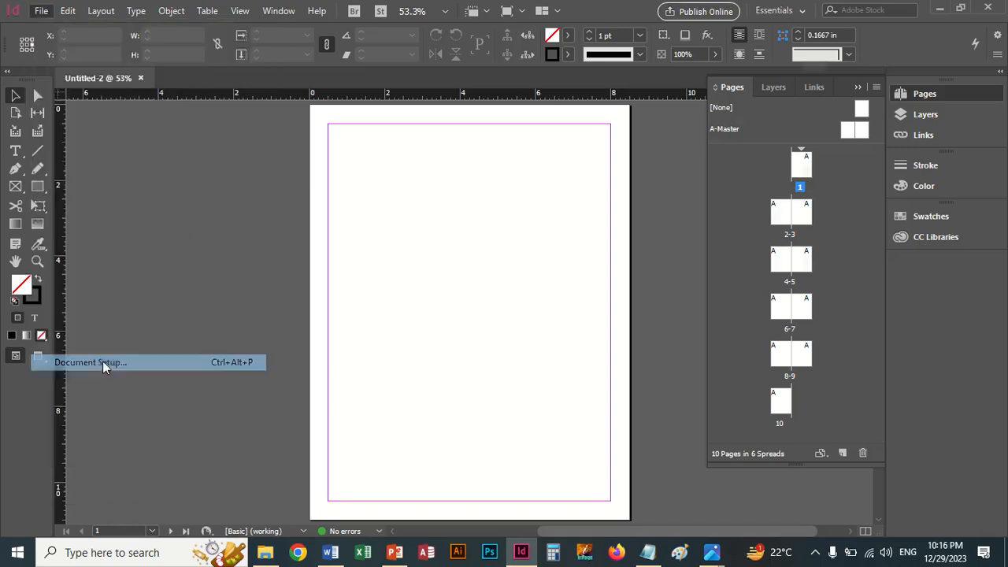
pyautogui.moveTo(845, 69); pyautogui.dragTo(432, 119)
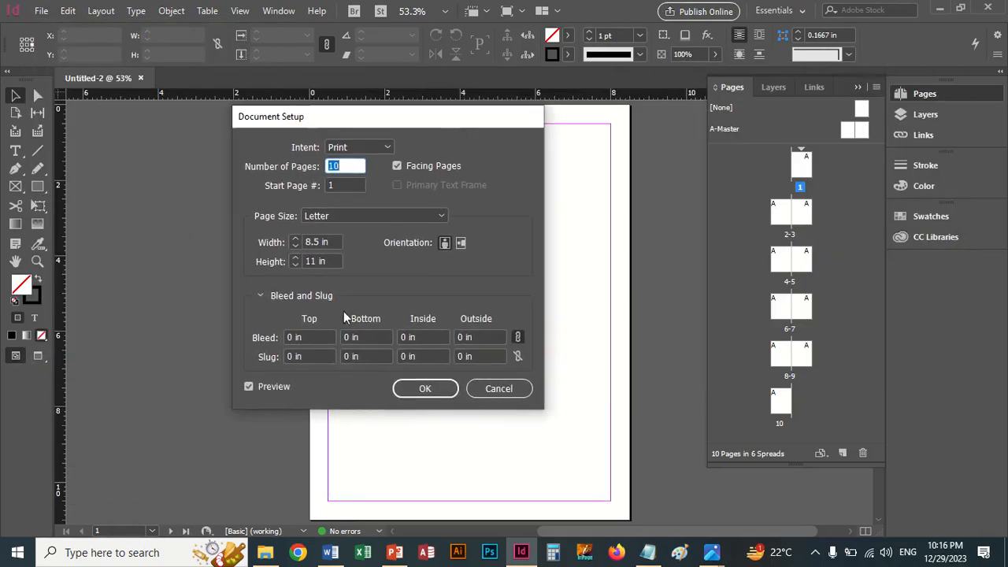
pyautogui.click(398, 165)
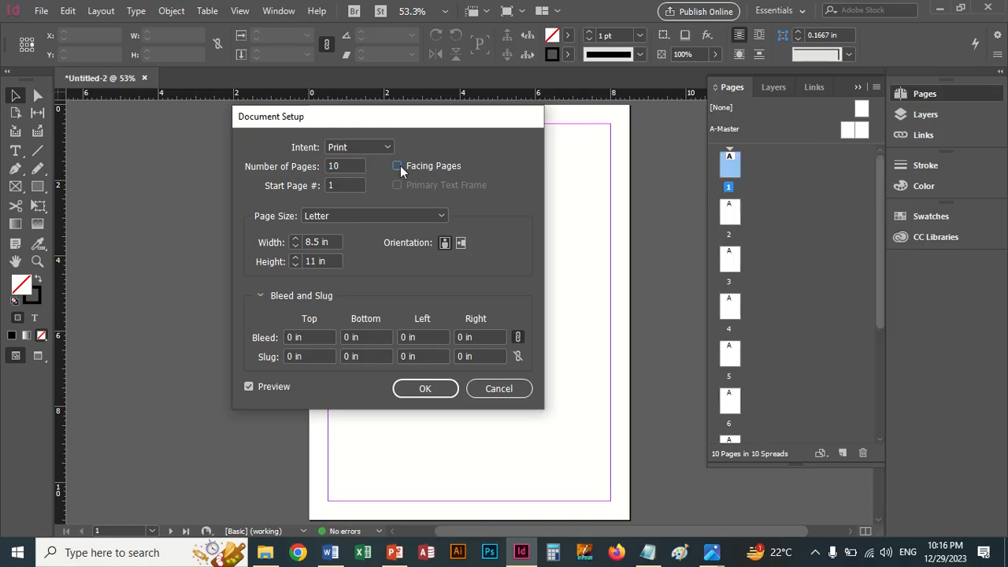
pyautogui.click(399, 166)
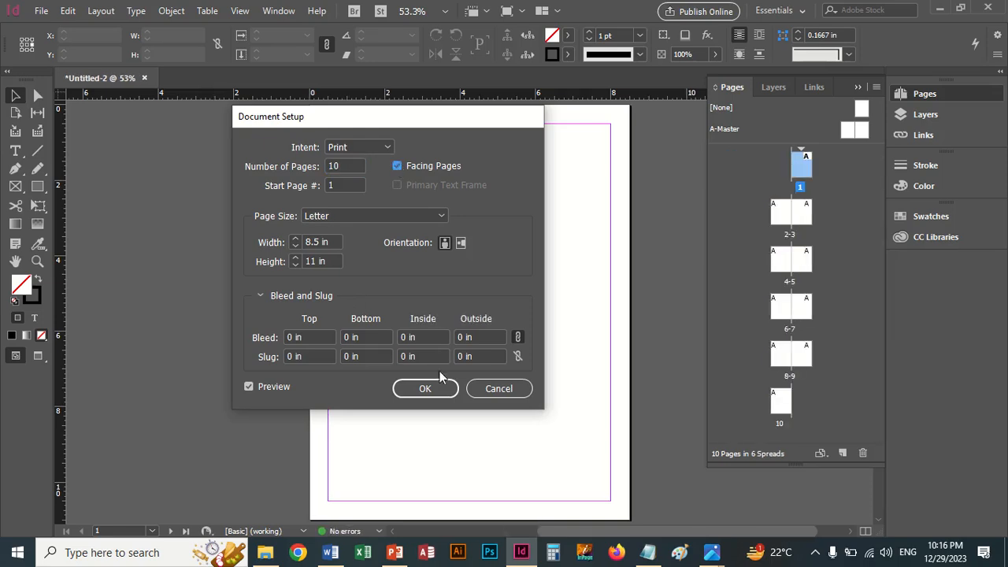
pyautogui.click(432, 389)
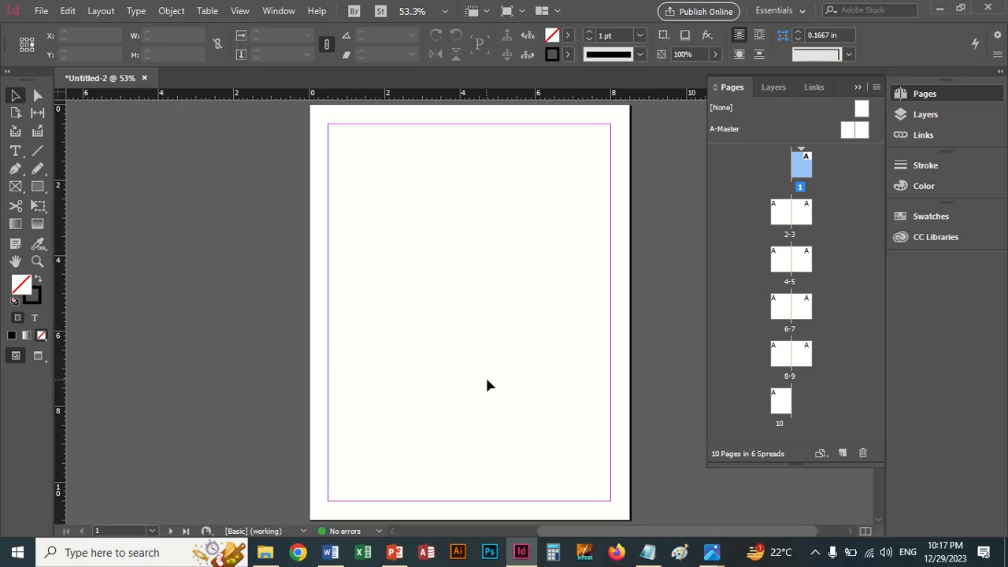
# Step: Open the A-Master spread for editing
pyautogui.click(724, 136)
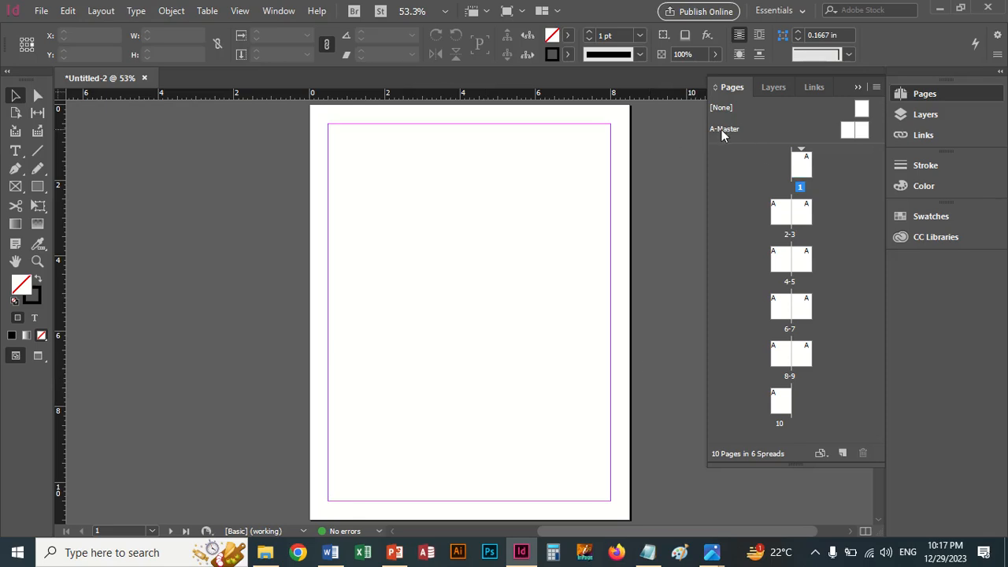
pyautogui.click(724, 136)
pyautogui.doubleClick(723, 132)
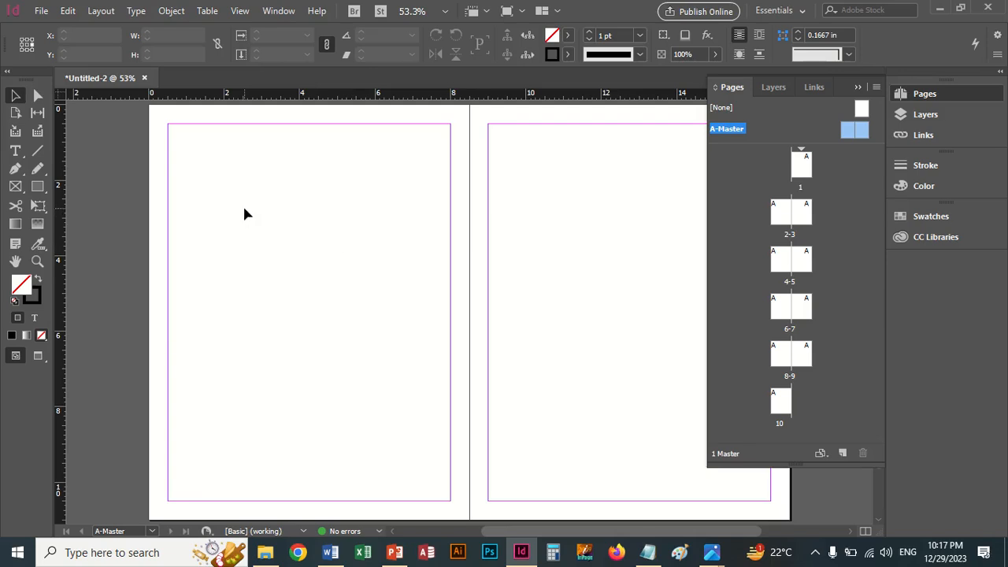
# Step: Start placing an image and browse to the Logos folder inside Flat Icons Images
pyautogui.click(41, 12)
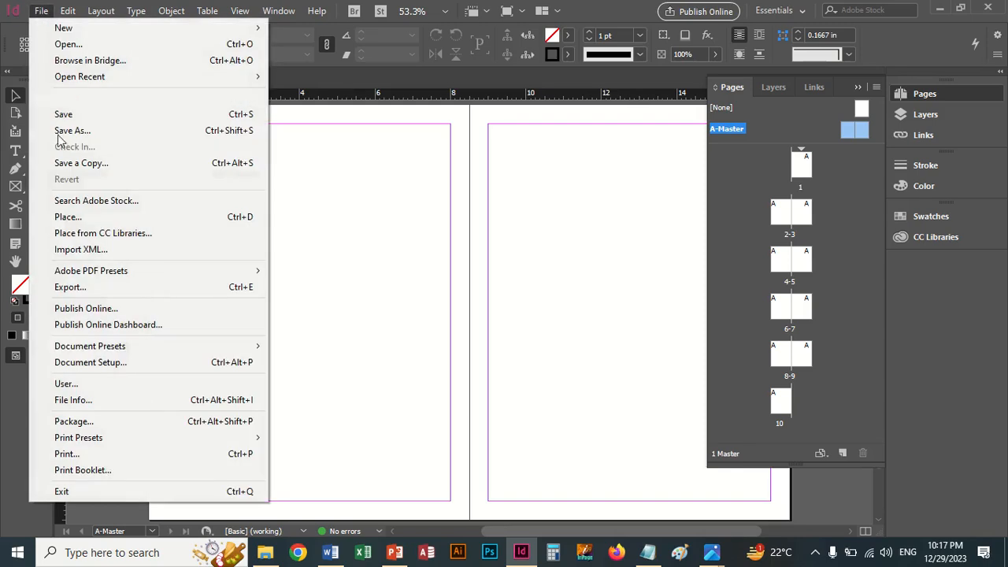
pyautogui.click(78, 218)
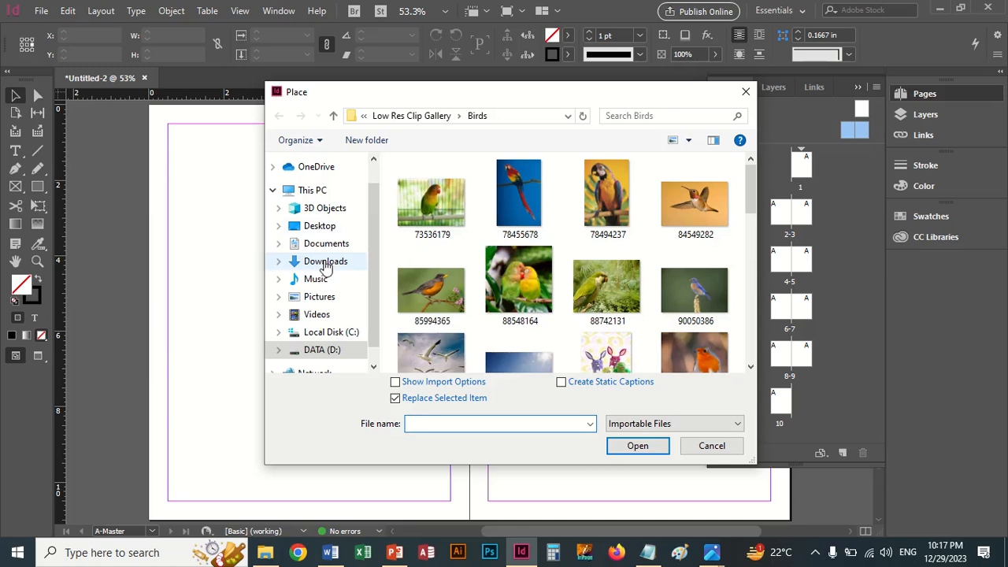
pyautogui.click(391, 117)
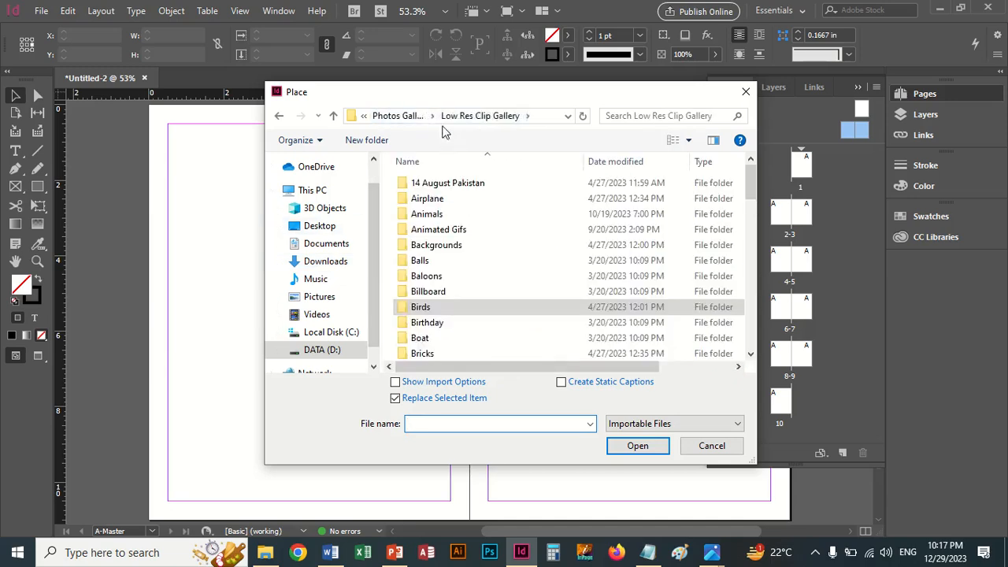
pyautogui.click(414, 118)
pyautogui.doubleClick(443, 184)
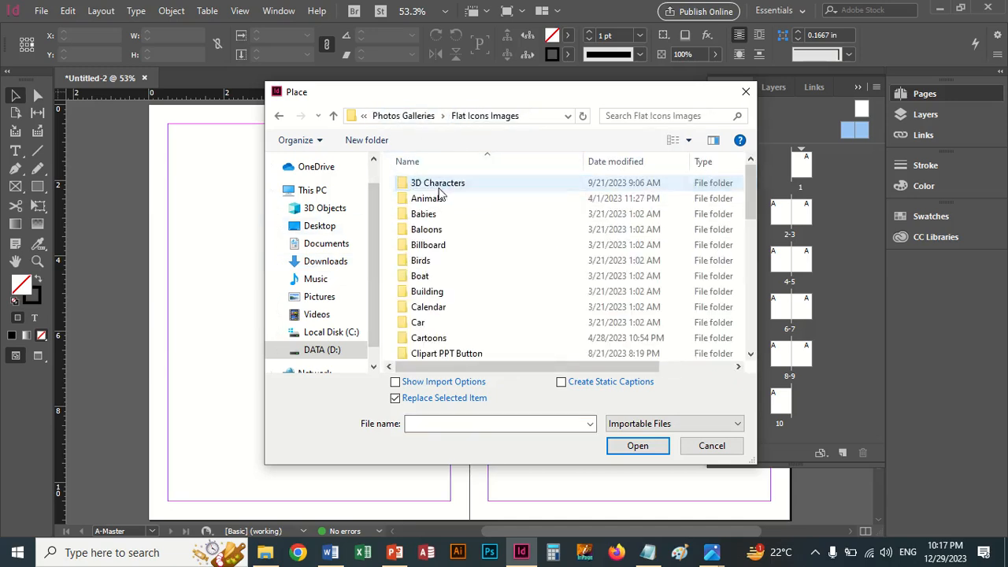
pyautogui.click(423, 277)
pyautogui.press('l')
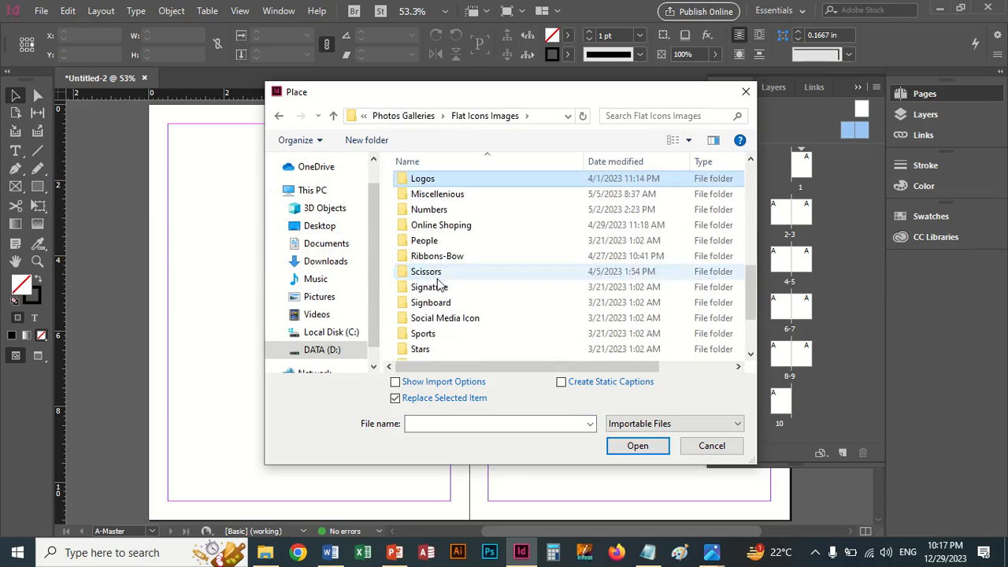
pyautogui.doubleClick(420, 176)
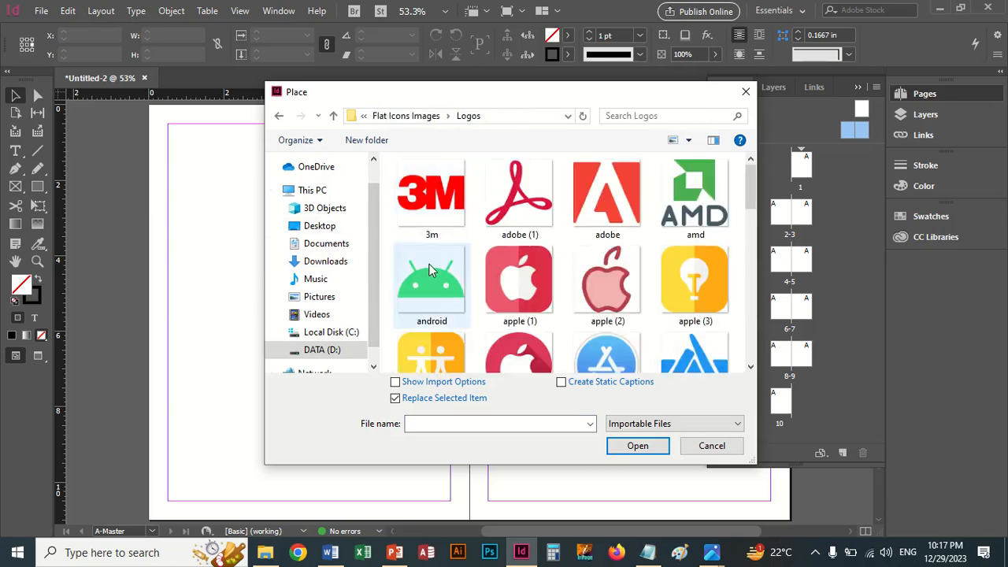
# Step: Place the red circular apple logo about 1.19 in wide on the left master page and move it to the upper-left margin corner
pyautogui.scroll(-2, 429, 270)
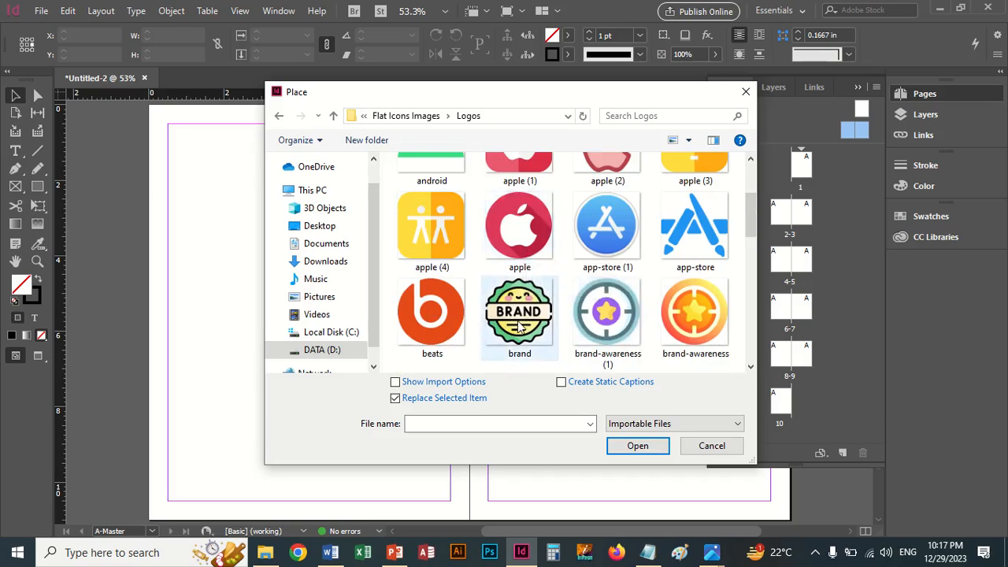
pyautogui.doubleClick(518, 262)
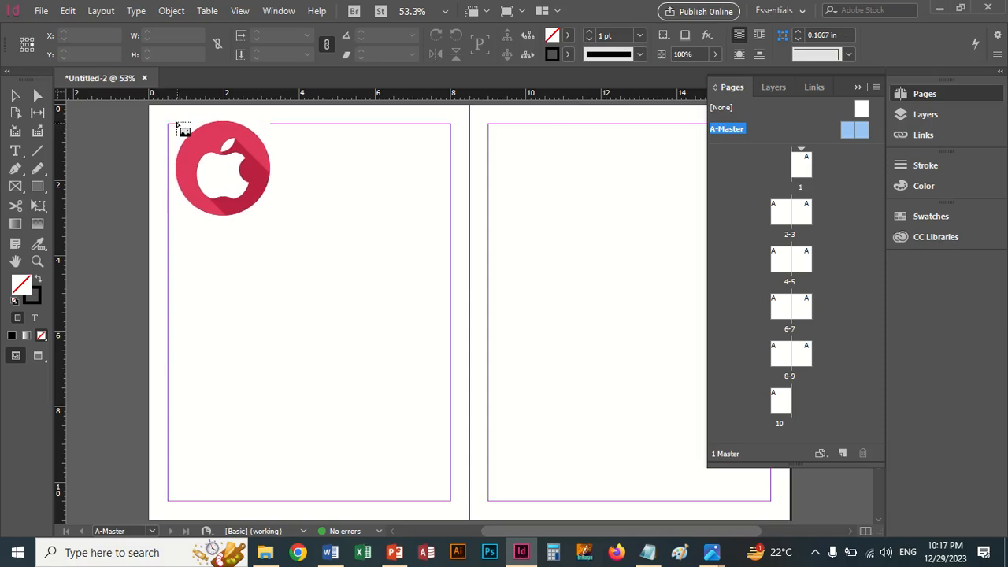
pyautogui.moveTo(152, 106); pyautogui.dragTo(193, 141)
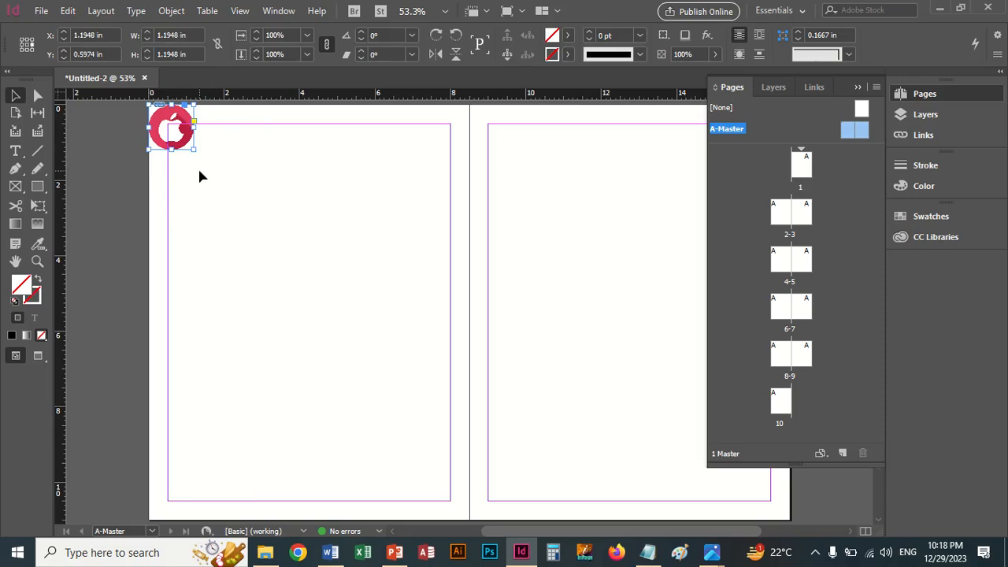
pyautogui.click(199, 172)
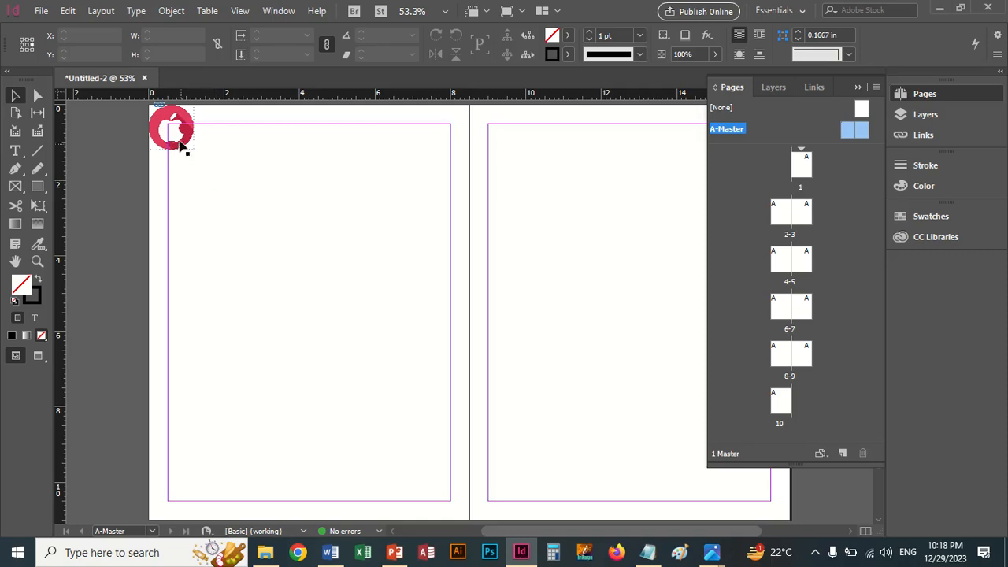
pyautogui.moveTo(175, 135); pyautogui.dragTo(194, 154)
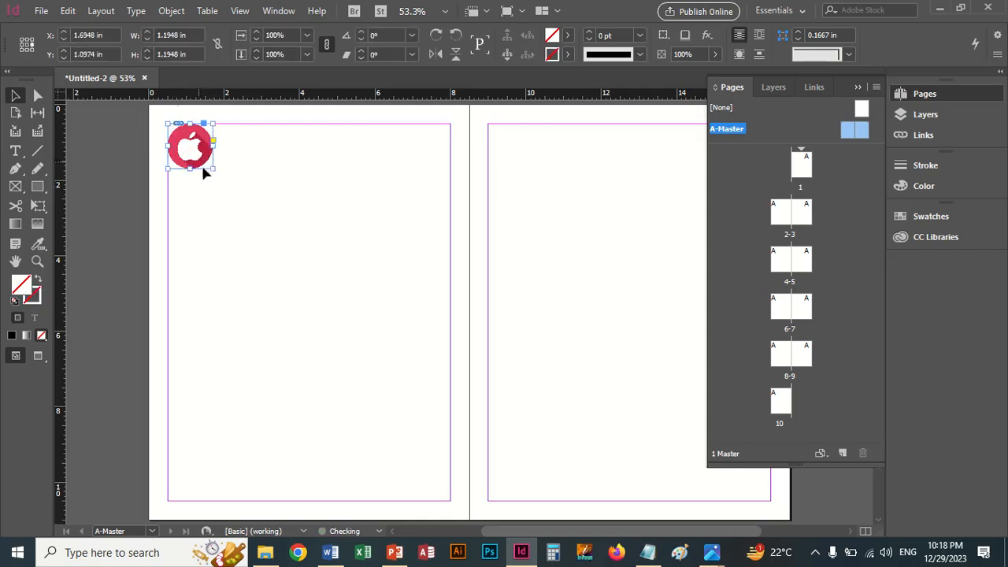
pyautogui.click(218, 208)
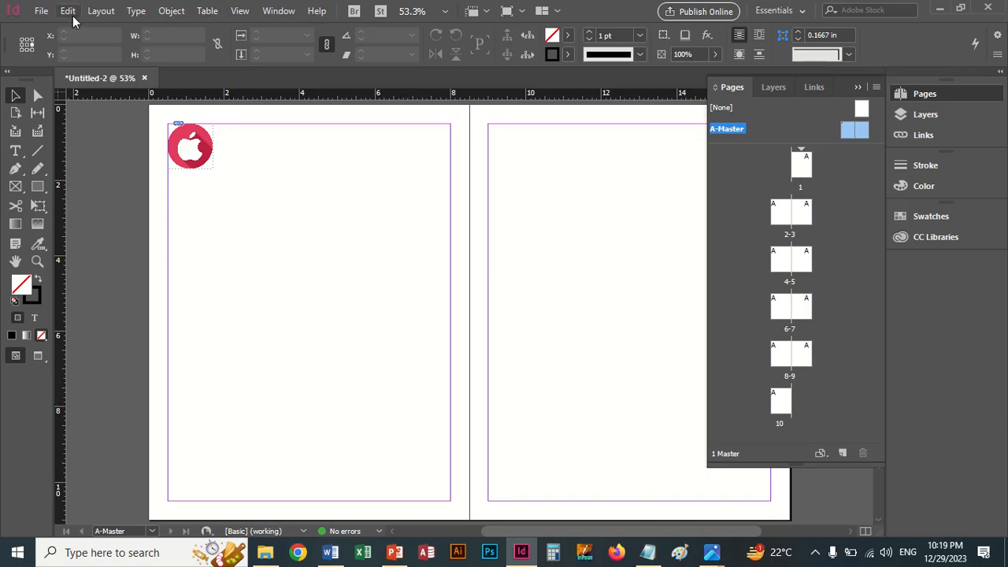
pyautogui.click(135, 11)
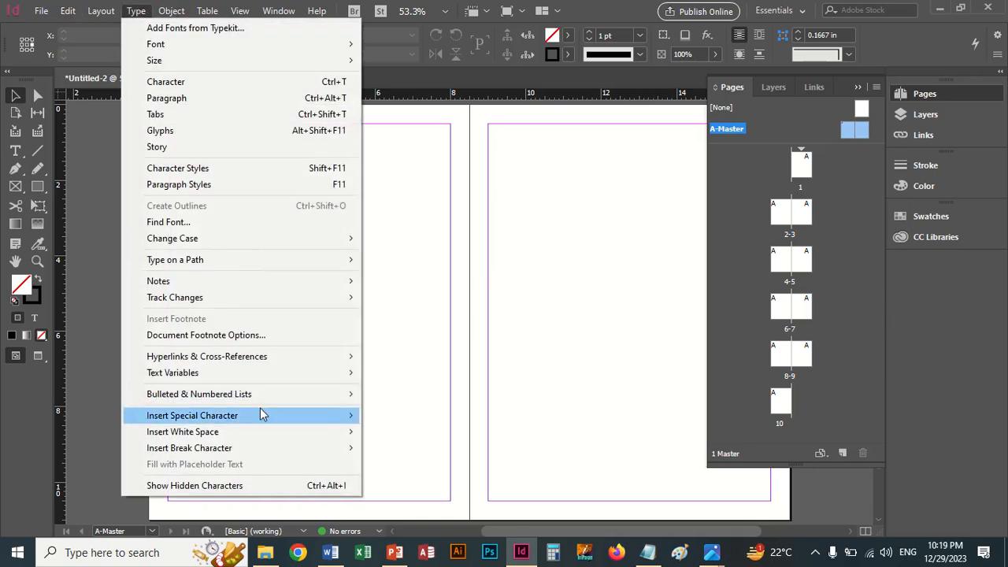
pyautogui.moveTo(261, 415)
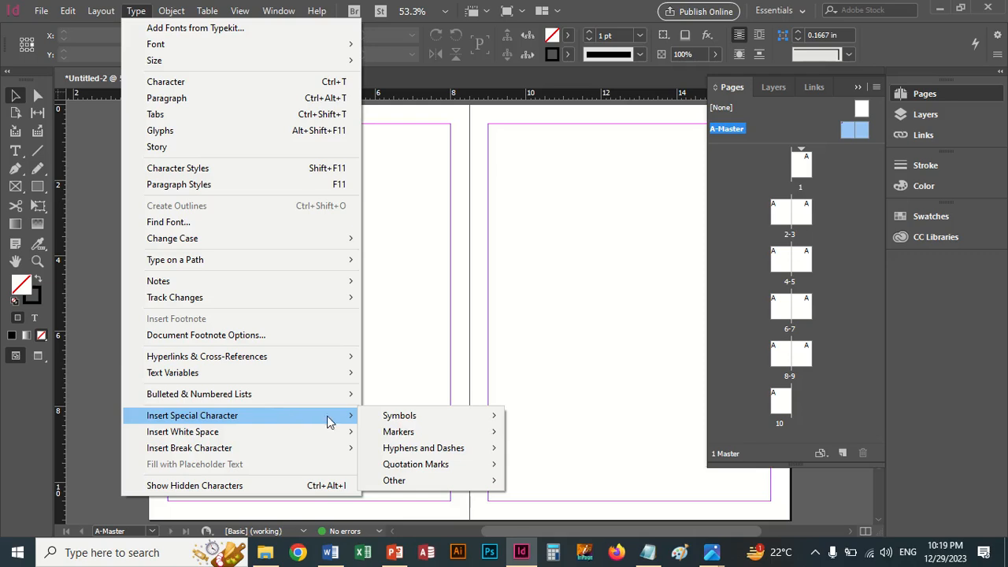
pyautogui.moveTo(405, 436)
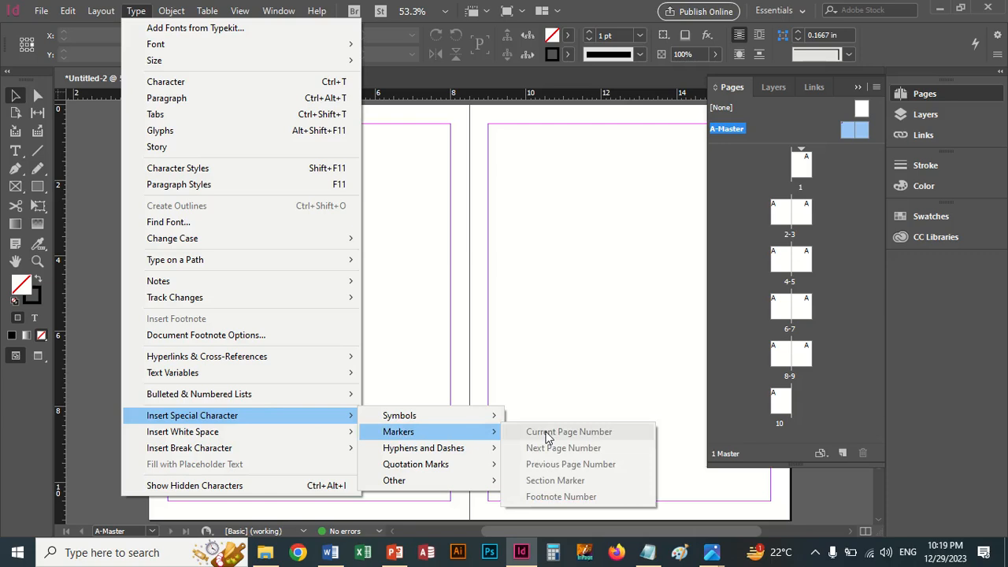
pyautogui.click(498, 242)
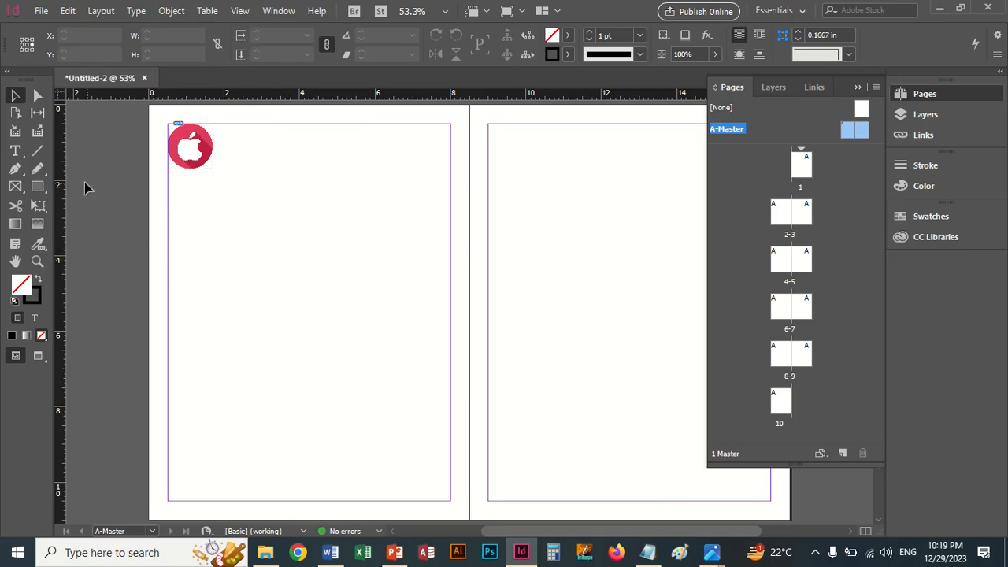
# Step: Draw a text frame about 0.96 × 0.48 in at the left master page's lower-left margin corner and insert the Current Page Number marker
pyautogui.click(15, 152)
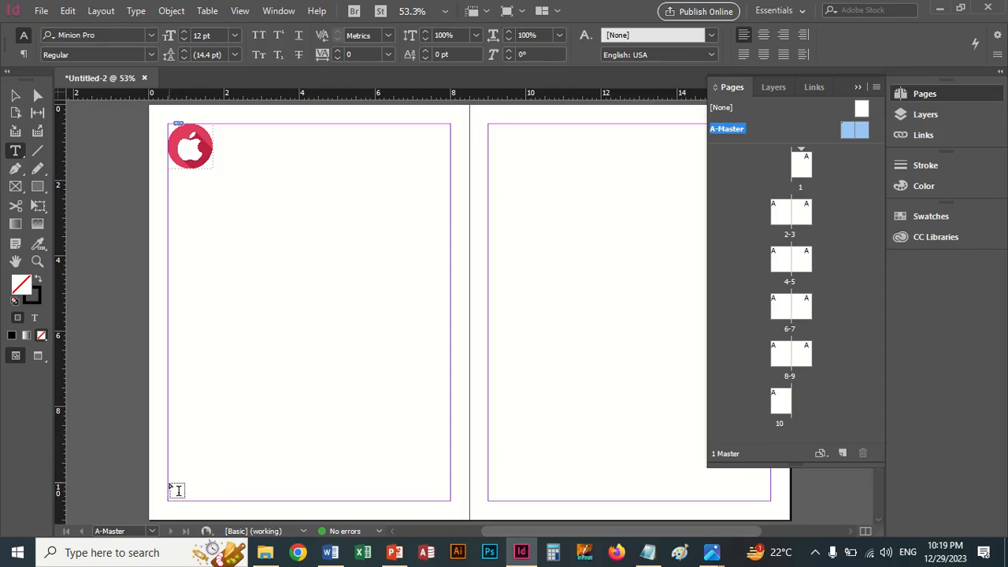
pyautogui.moveTo(168, 484); pyautogui.dragTo(204, 500)
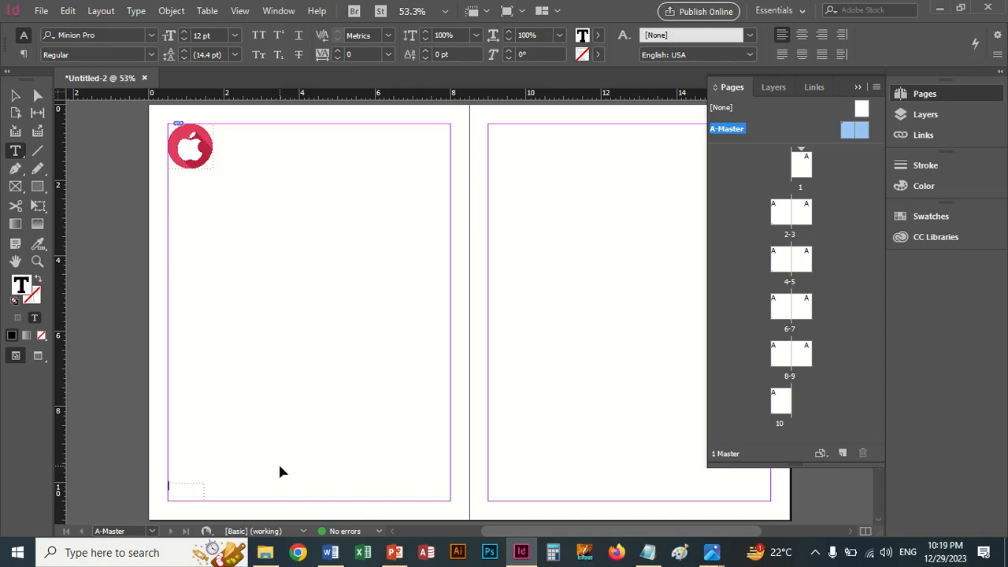
pyautogui.hotkey('ctrl', 'shift', 'alt', 'n')
pyautogui.click(100, 12)
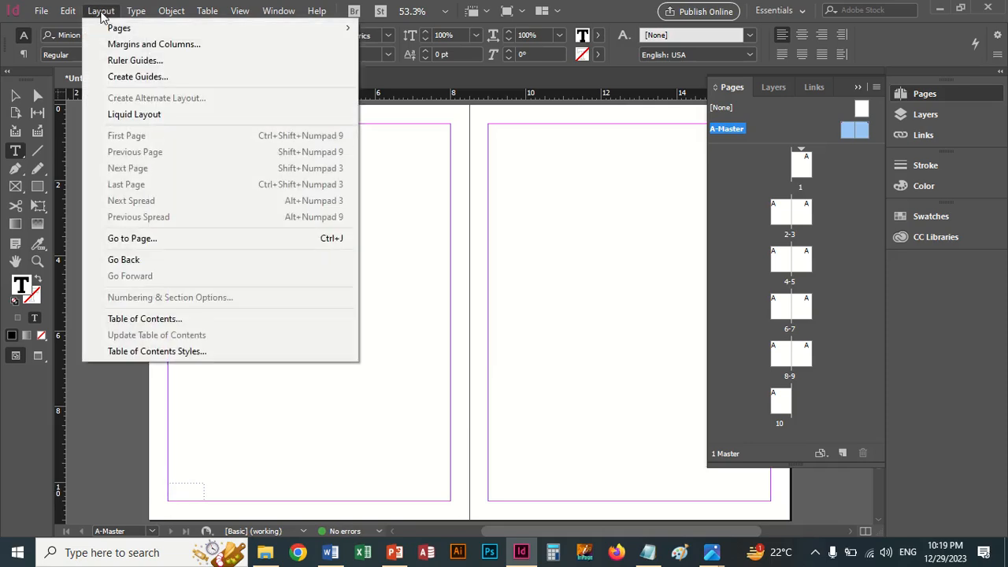
pyautogui.moveTo(136, 11)
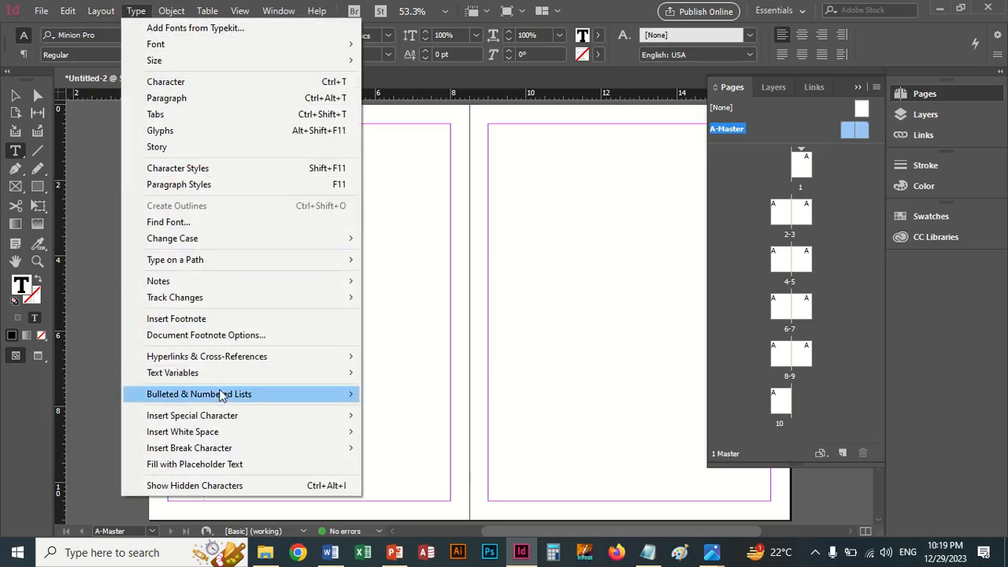
pyautogui.moveTo(227, 421)
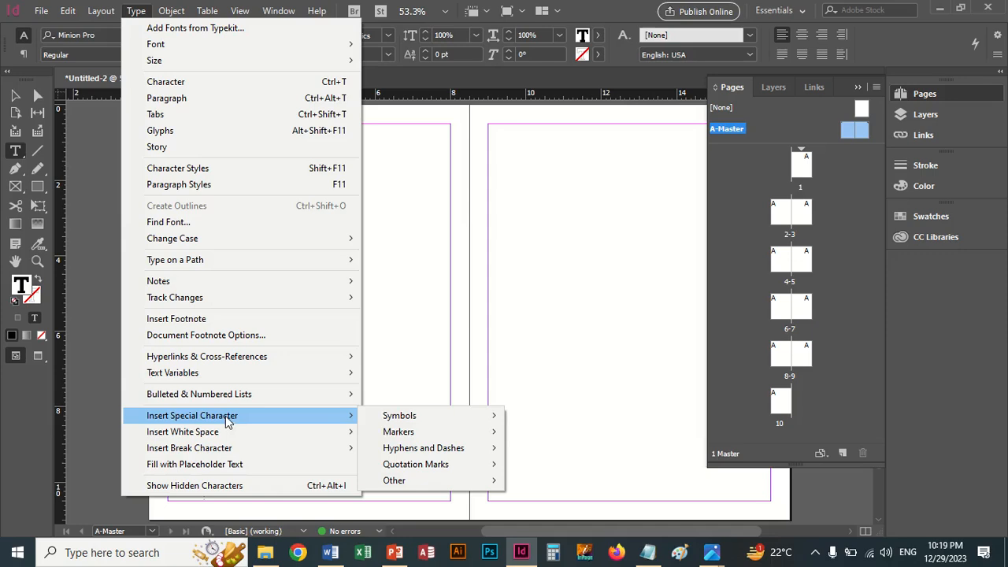
pyautogui.moveTo(492, 433)
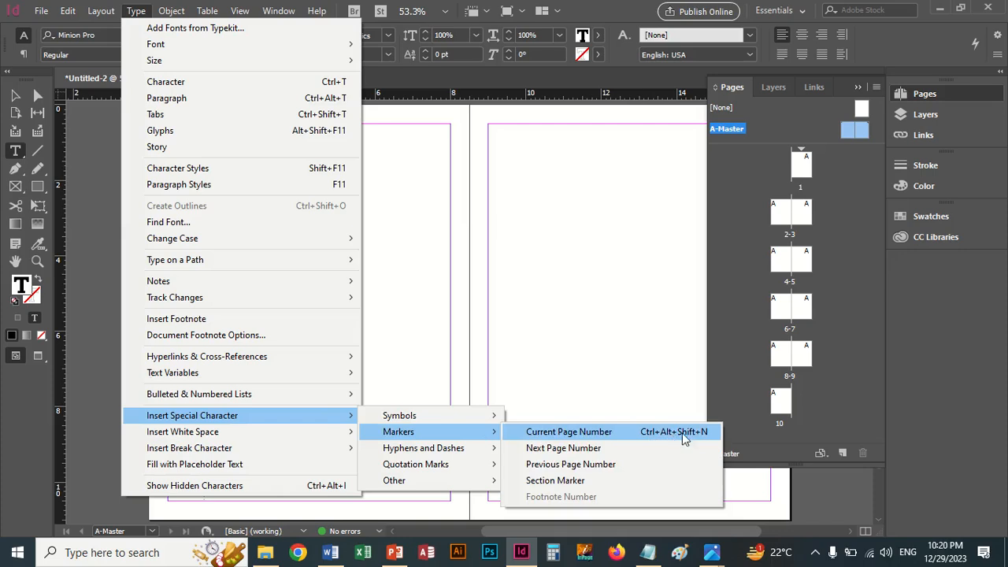
pyautogui.click(594, 433)
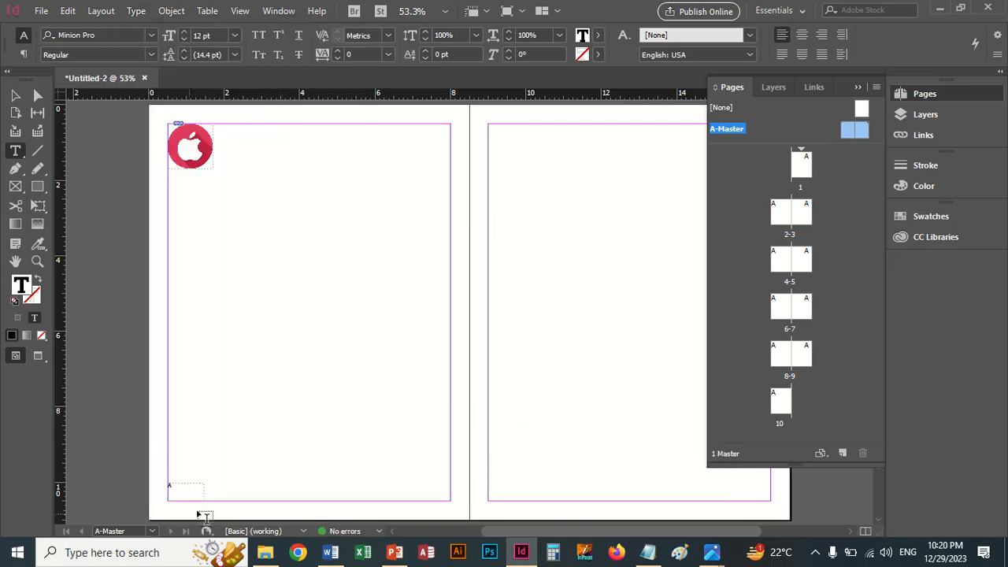
# Step: Add a space and a letter V after the page-number marker in the text frame
pyautogui.hscroll(-3, 362, 473)
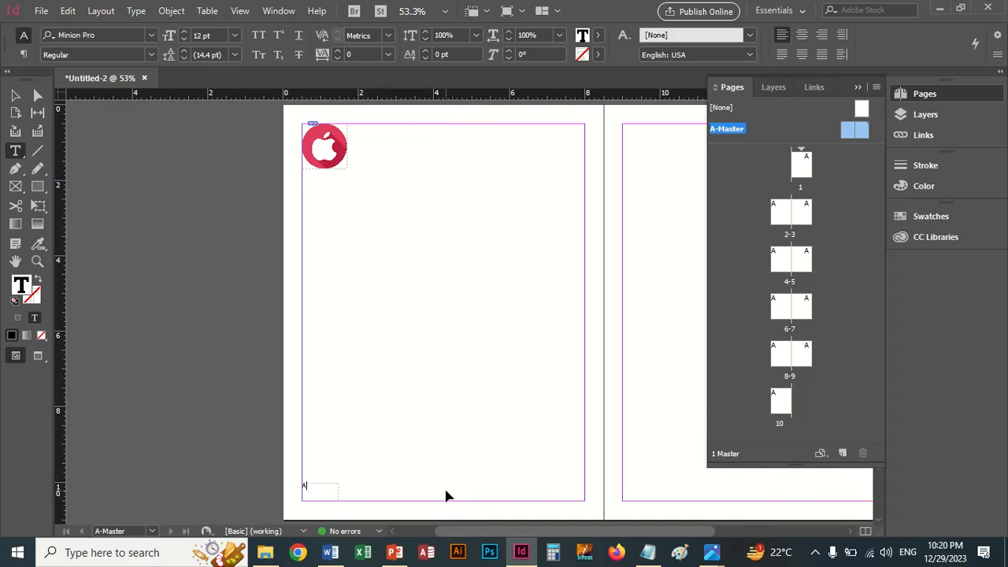
pyautogui.hotkey('ctrl', '=')
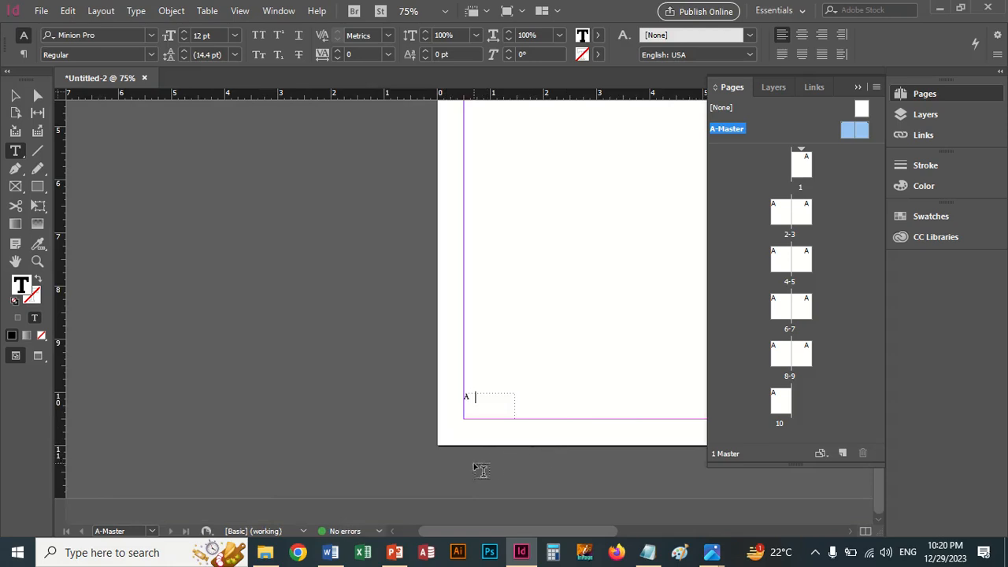
pyautogui.write('V')
pyautogui.click(17, 95)
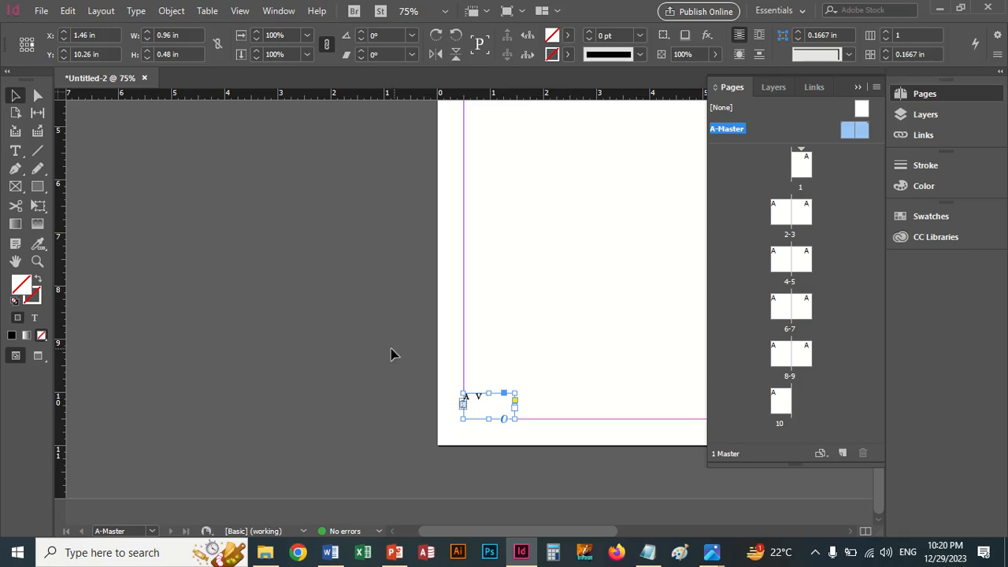
pyautogui.doubleClick(485, 398)
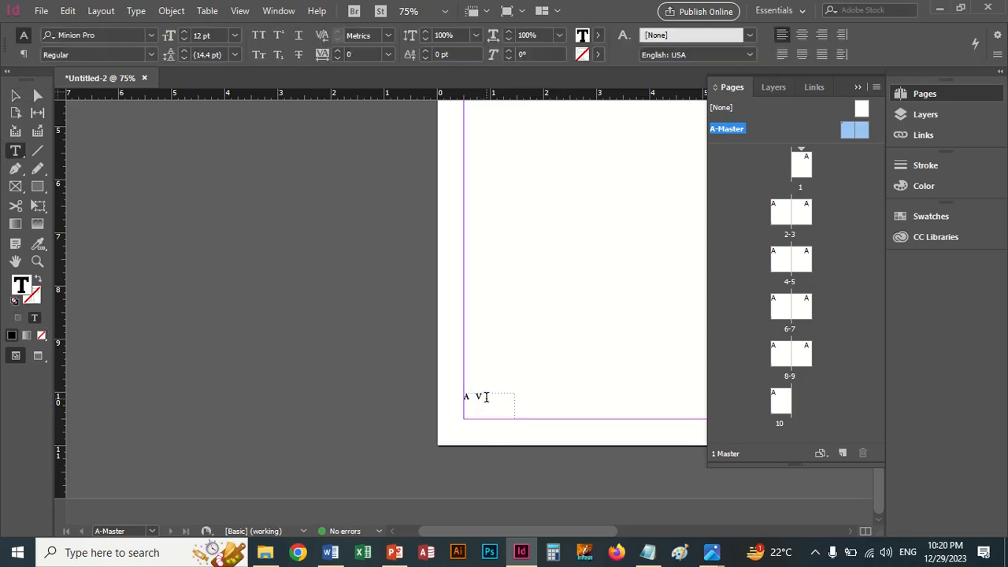
# Step: Erase all text in the frame and insert the Current Page Number marker again
pyautogui.press('BackSpace')
pyautogui.press('BackSpace')
pyautogui.press('BackSpace')
pyautogui.hotkey('ctrl', 'alt', 'shift', 'n')
pyautogui.click(16, 96)
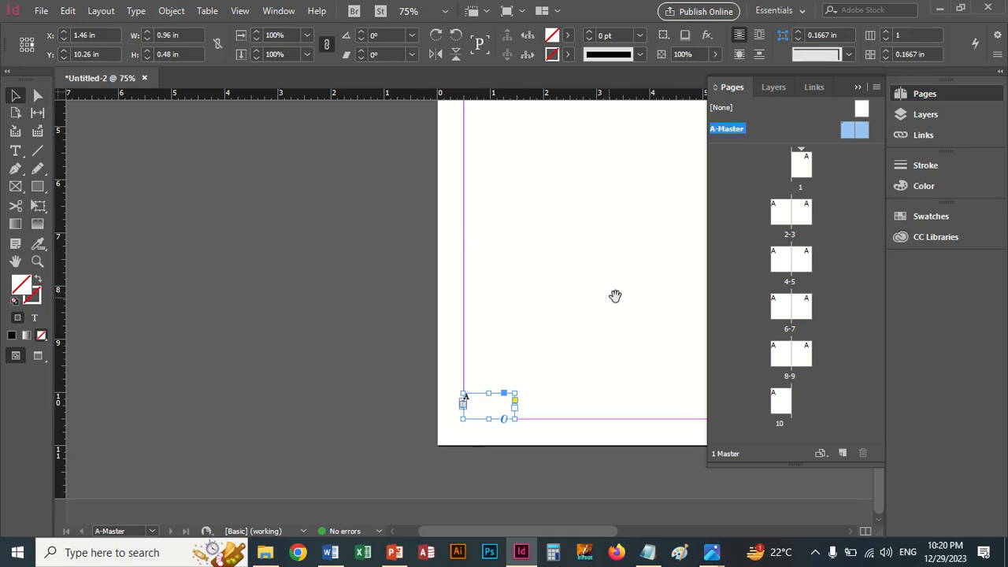
# Step: Duplicate the page-number frame into the lower-right margin corner of the right master page and right-align its text
pyautogui.moveTo(615, 295); pyautogui.dragTo(269, 294)
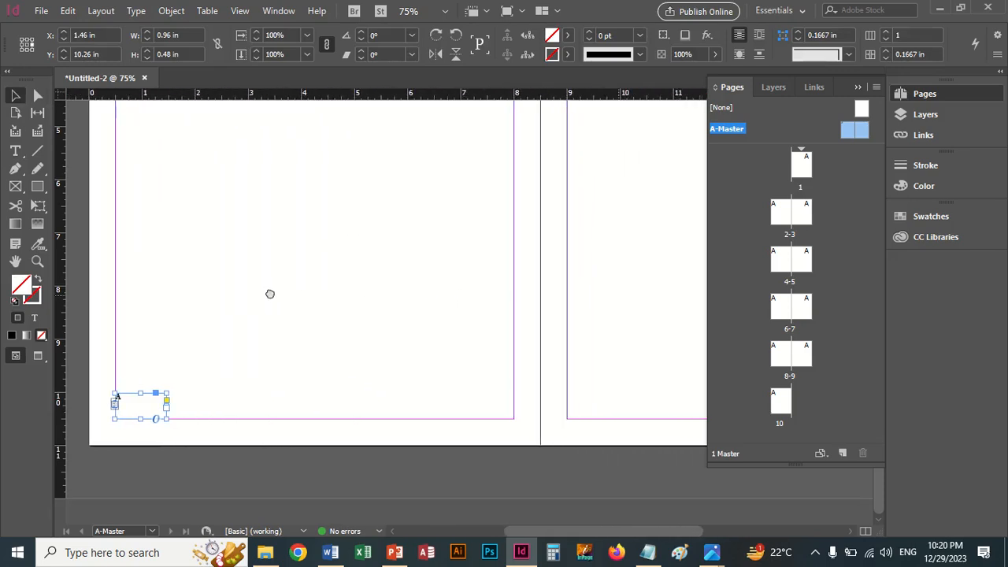
pyautogui.hotkey('ctrl', '-')
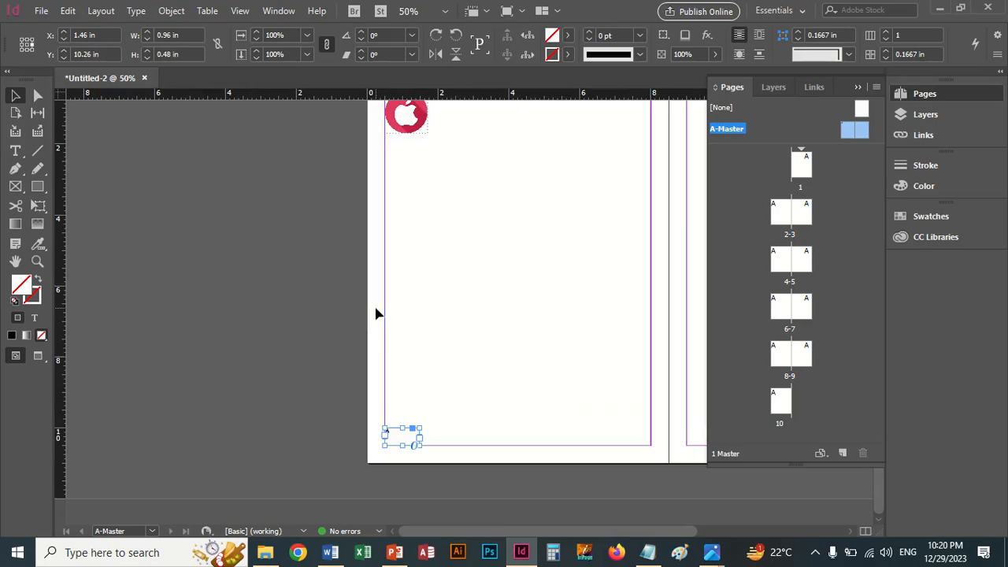
pyautogui.click(857, 88)
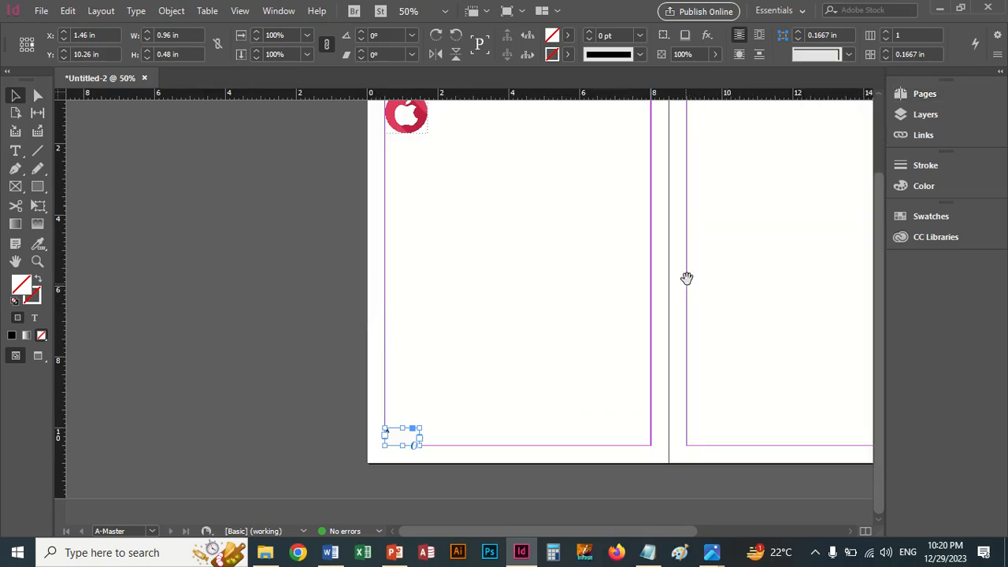
pyautogui.moveTo(686, 276); pyautogui.dragTo(455, 274)
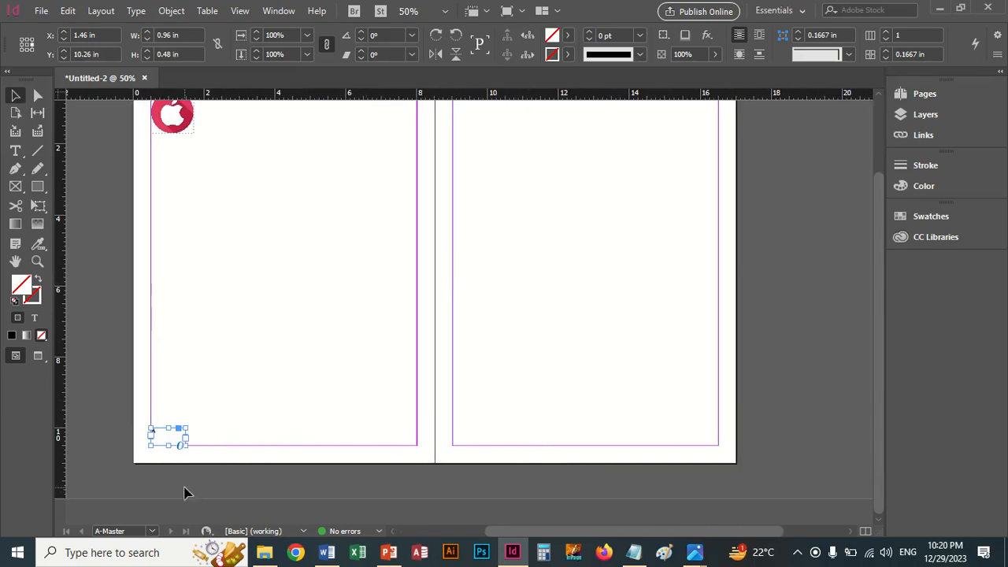
pyautogui.click(177, 460)
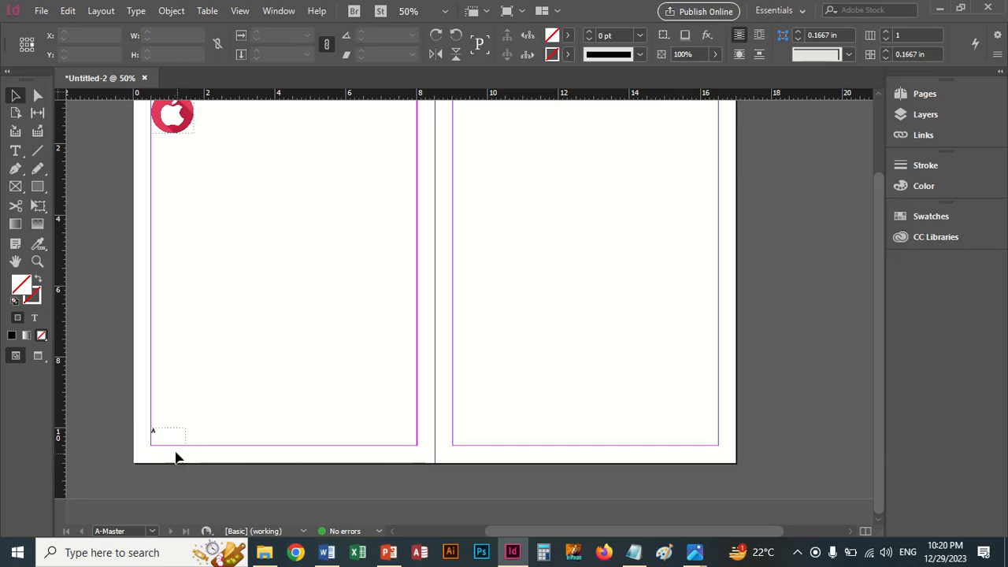
pyautogui.click(161, 438)
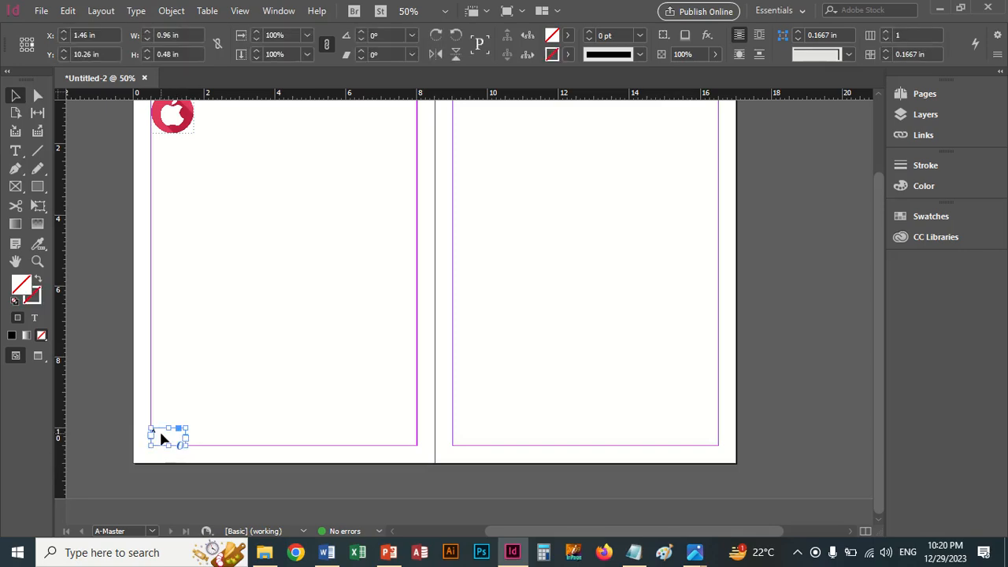
pyautogui.moveTo(160, 434); pyautogui.dragTo(700, 442)
# Step: Check the paragraph alignment settings of the copied page-number frame, close them and deselect the frame
pyautogui.click(135, 12)
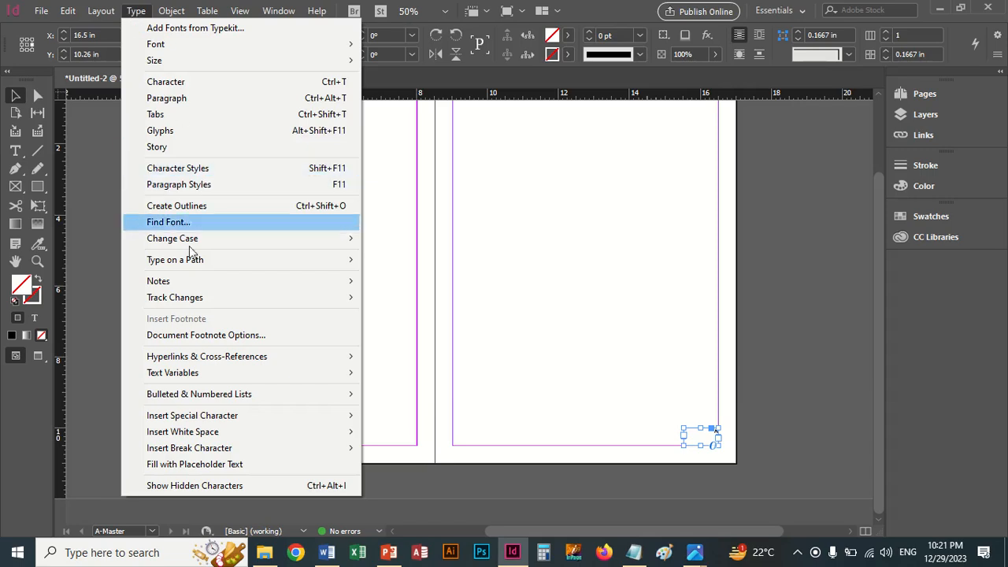
pyautogui.moveTo(203, 403)
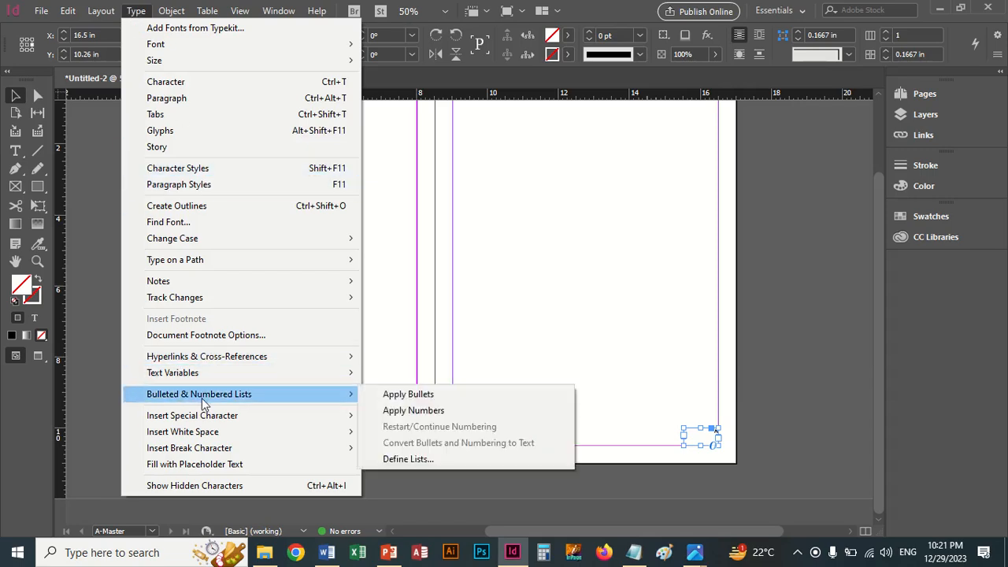
pyautogui.moveTo(210, 421)
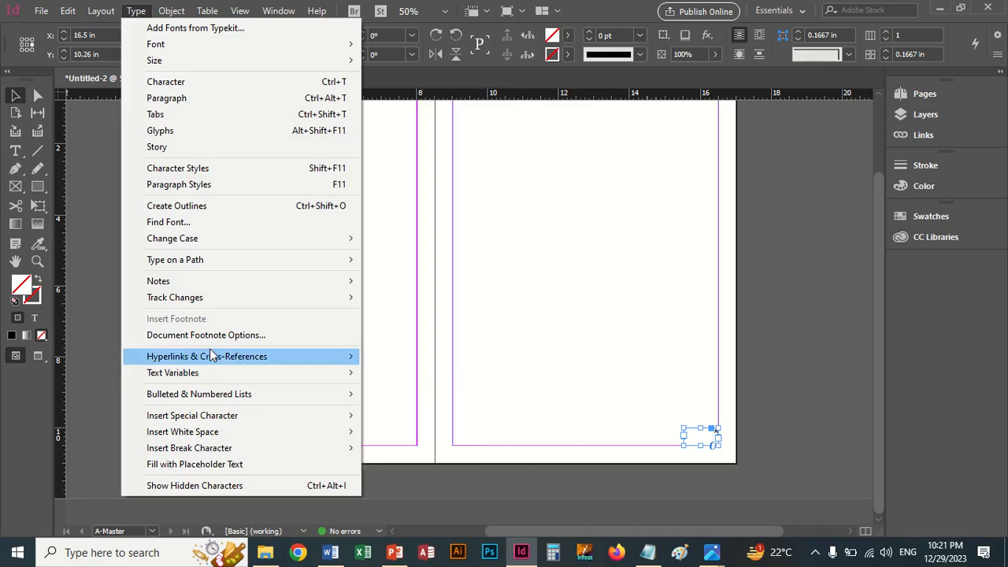
pyautogui.moveTo(220, 10)
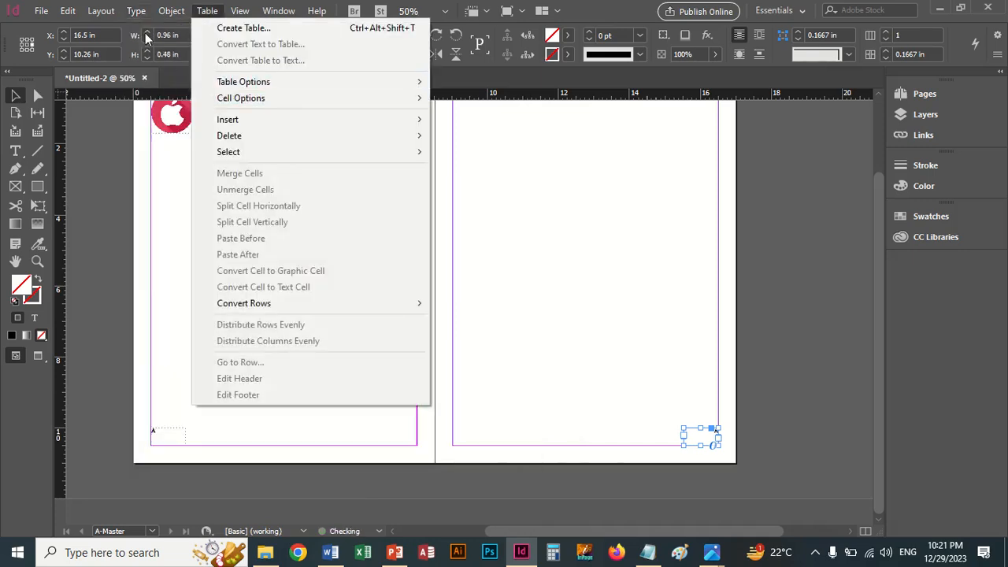
pyautogui.moveTo(136, 10)
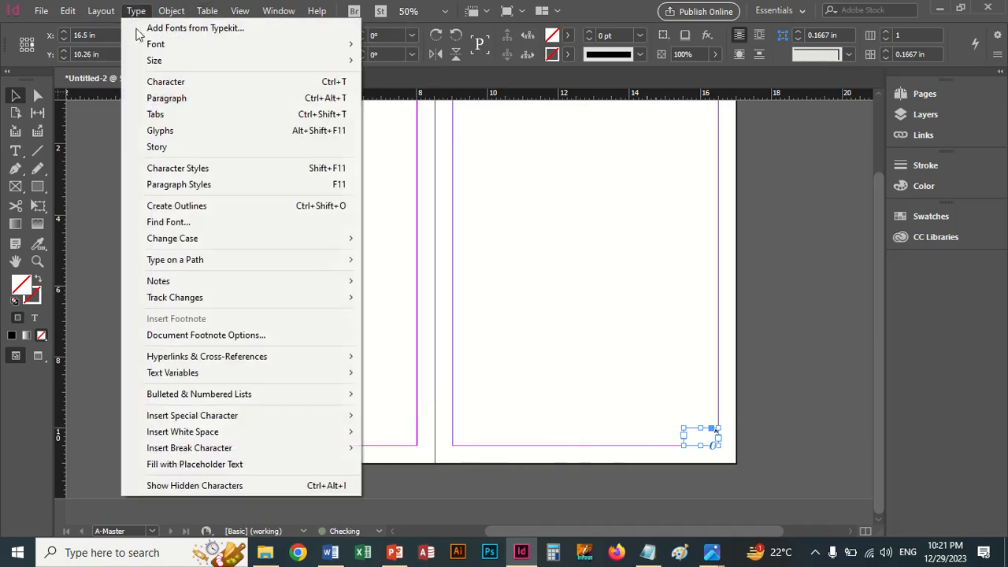
pyautogui.click(155, 101)
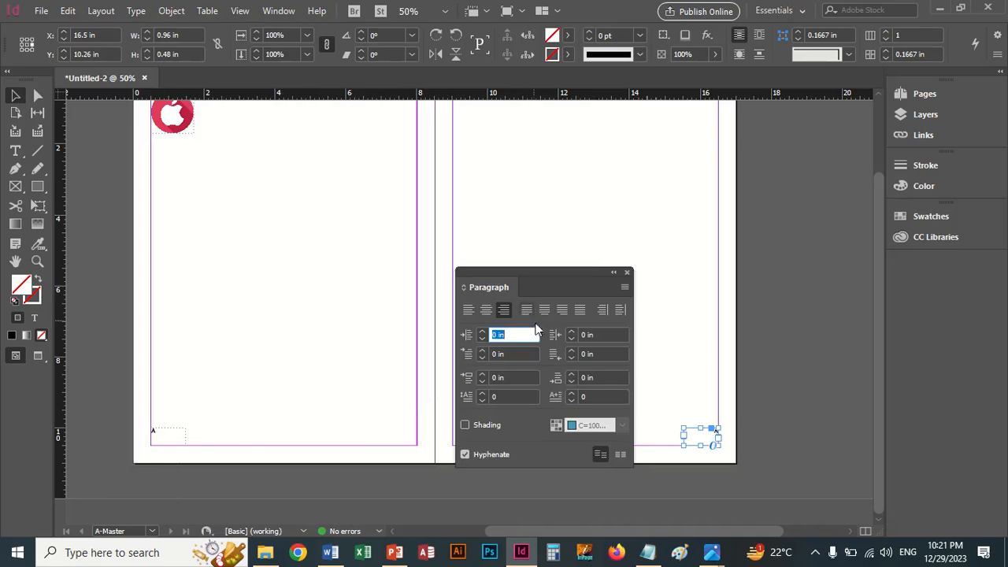
pyautogui.click(627, 274)
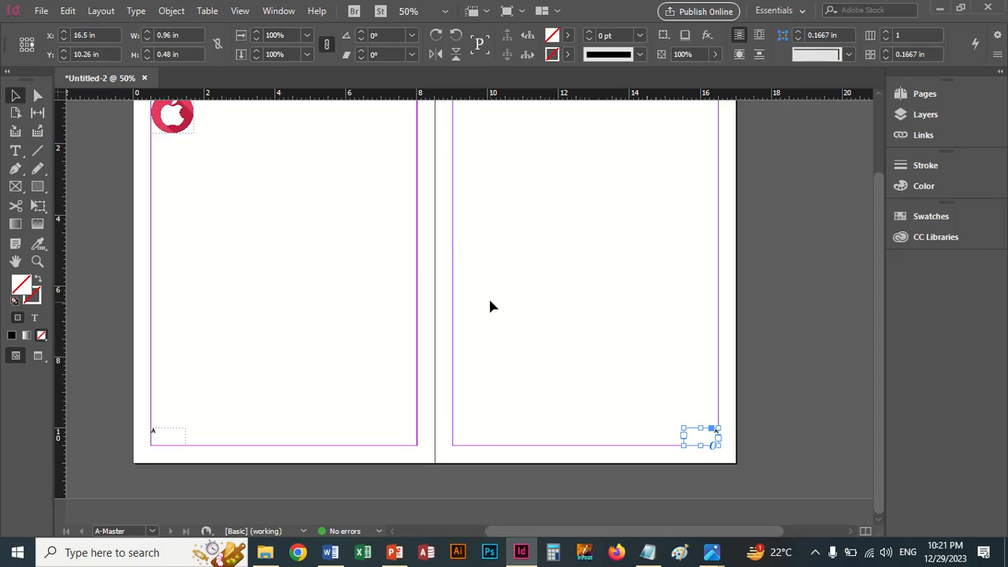
pyautogui.scroll(2, 486, 319)
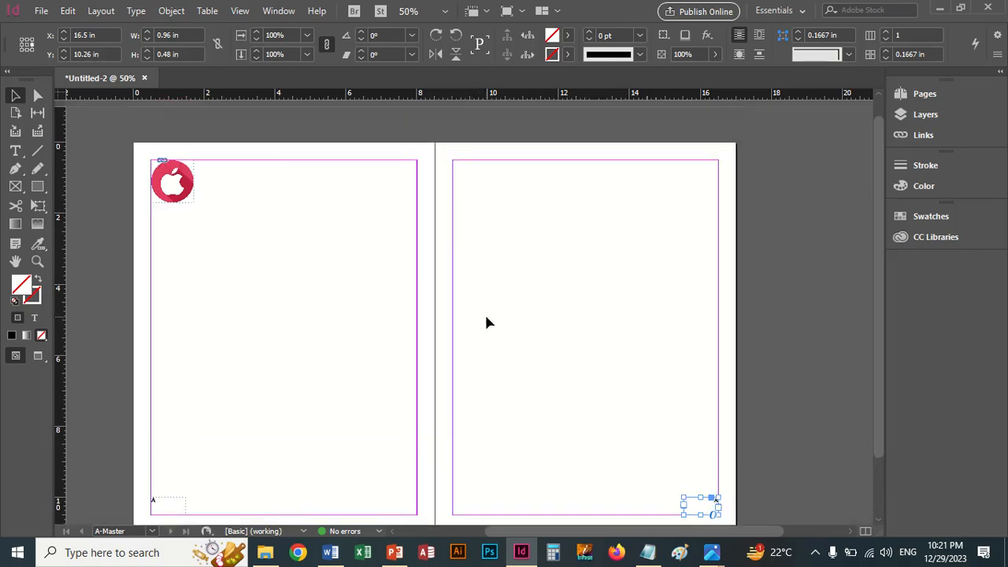
pyautogui.scroll(-1, 486, 319)
pyautogui.click(482, 366)
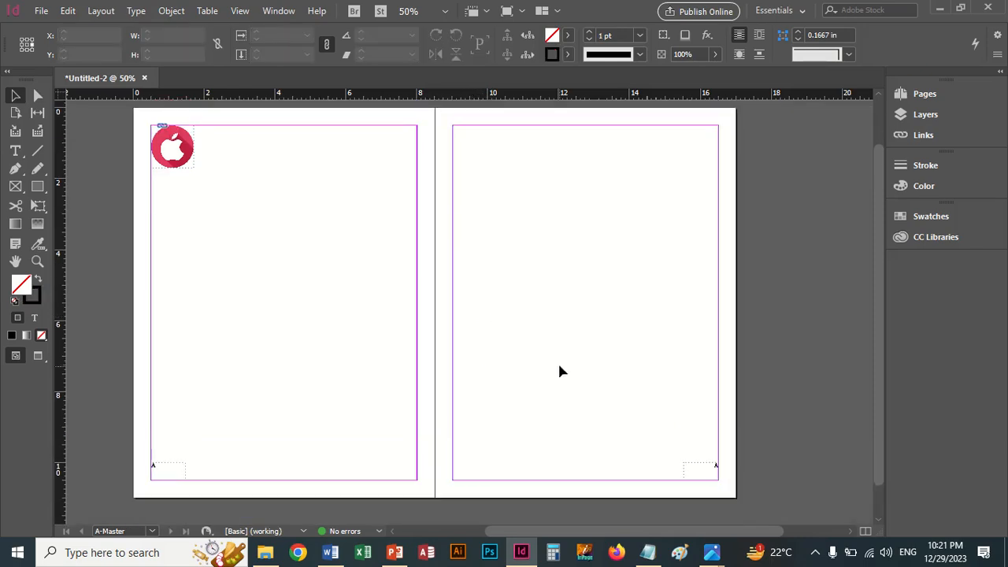
# Step: Open page 1 and examine the page number at its lower-right margin corner
pyautogui.click(910, 93)
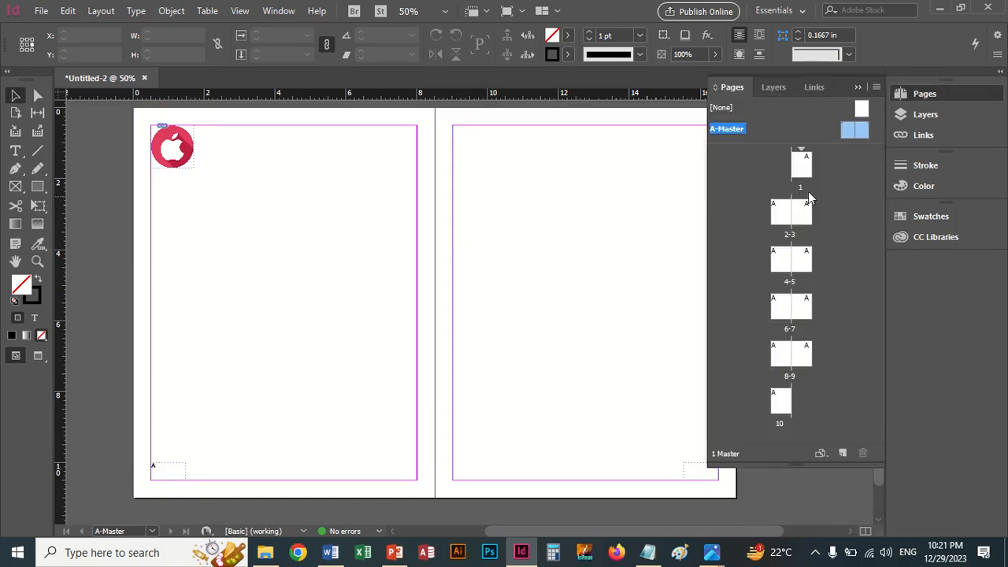
pyautogui.doubleClick(801, 172)
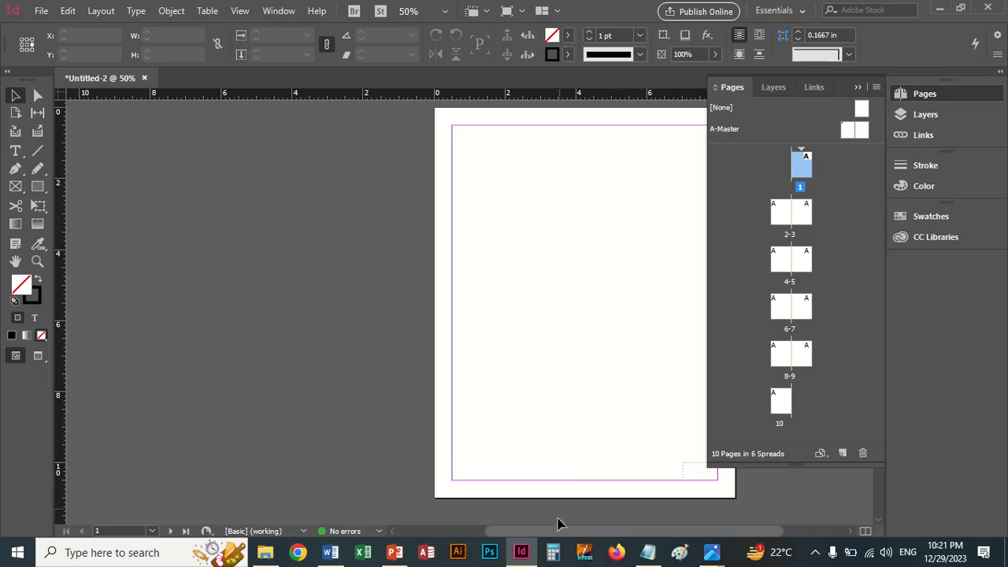
pyautogui.moveTo(558, 531); pyautogui.dragTo(611, 543)
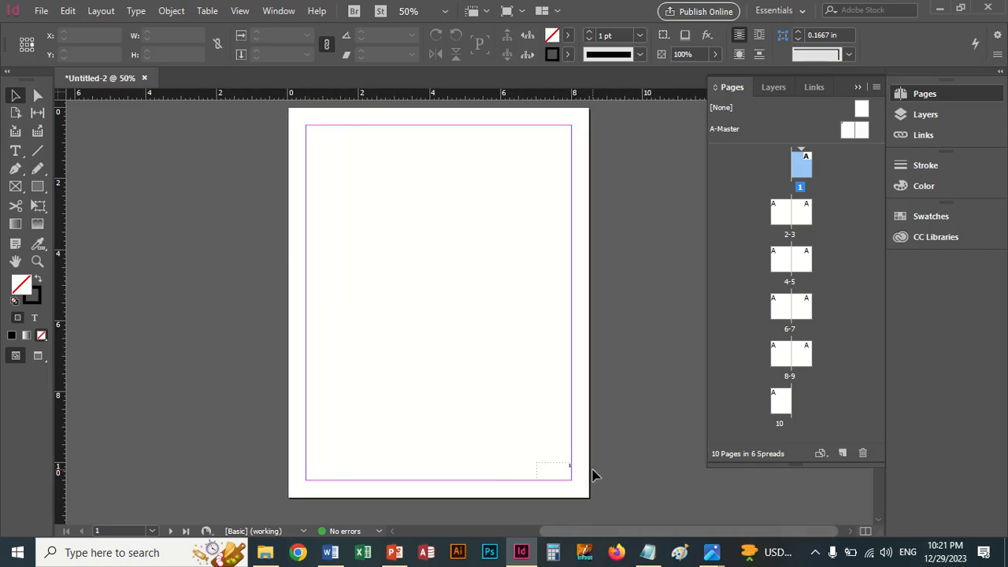
pyautogui.hotkey('ctrl', '=')
pyautogui.moveTo(554, 452); pyautogui.dragTo(526, 346)
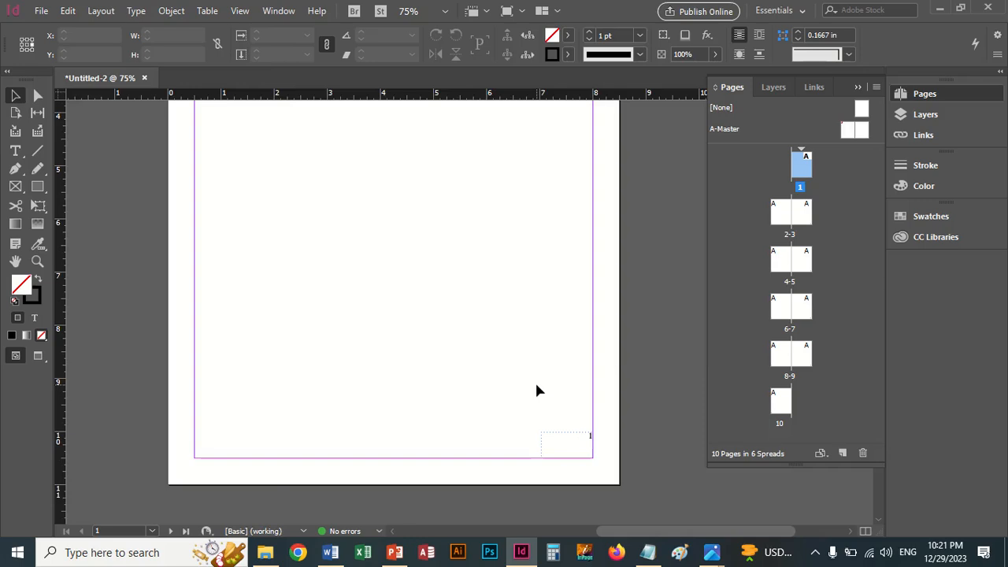
# Step: Look over page 1 and the spreads through pages 6-7 to check the logo and page-number frame placement
pyautogui.hotkey('ctrl', '-')
pyautogui.hotkey('ctrl', '-')
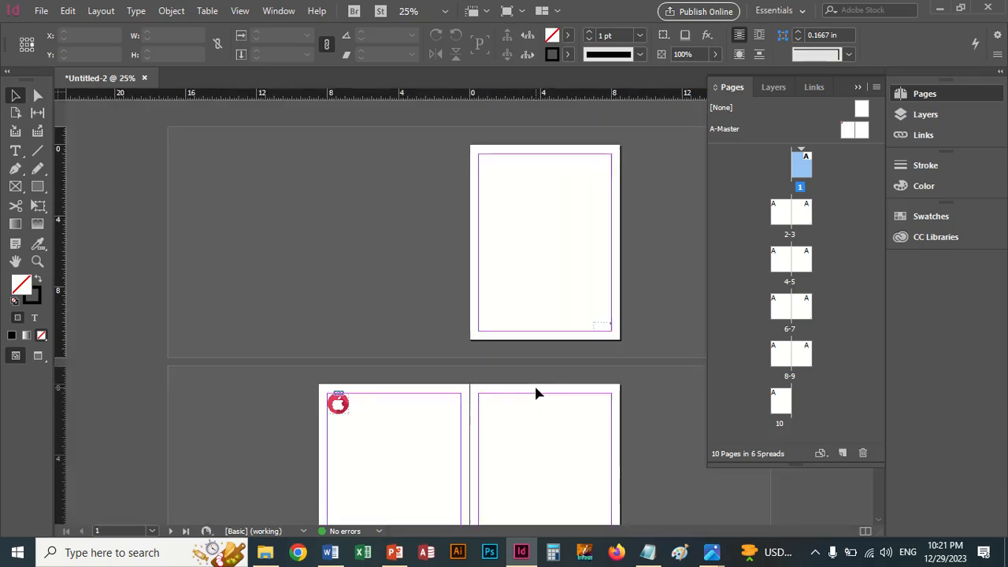
pyautogui.scroll(-1, 534, 384)
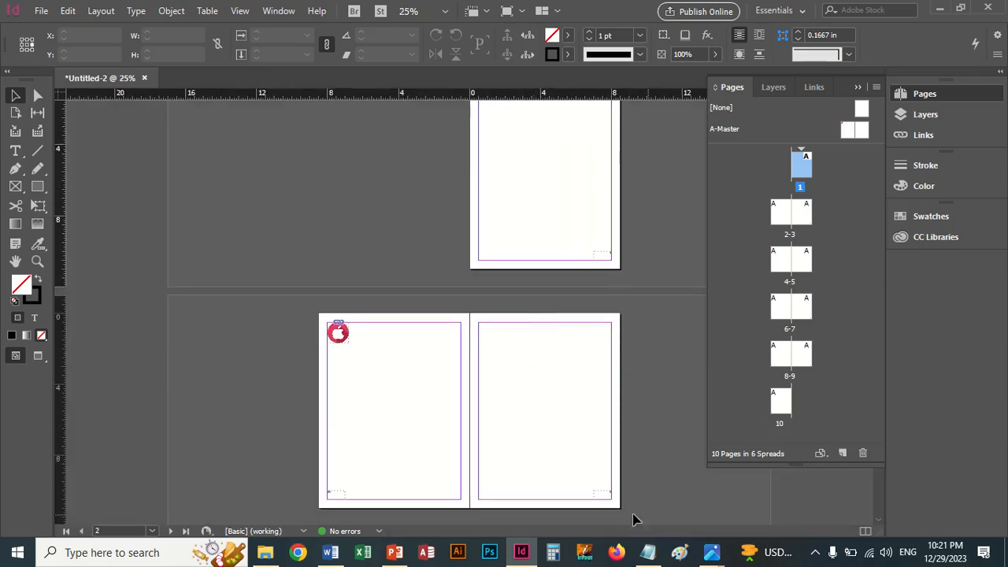
pyautogui.scroll(-3, 618, 505)
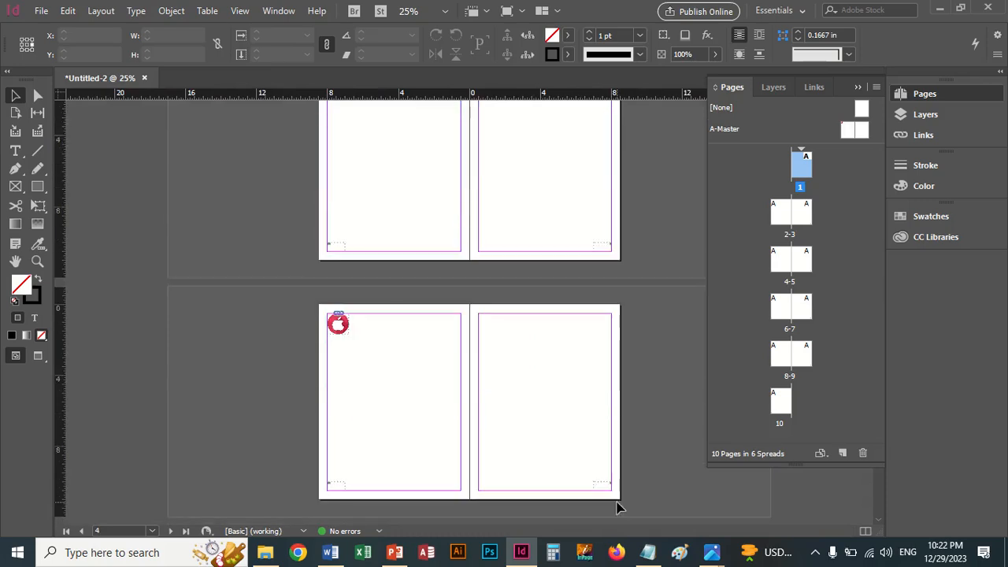
pyautogui.scroll(-2, 619, 507)
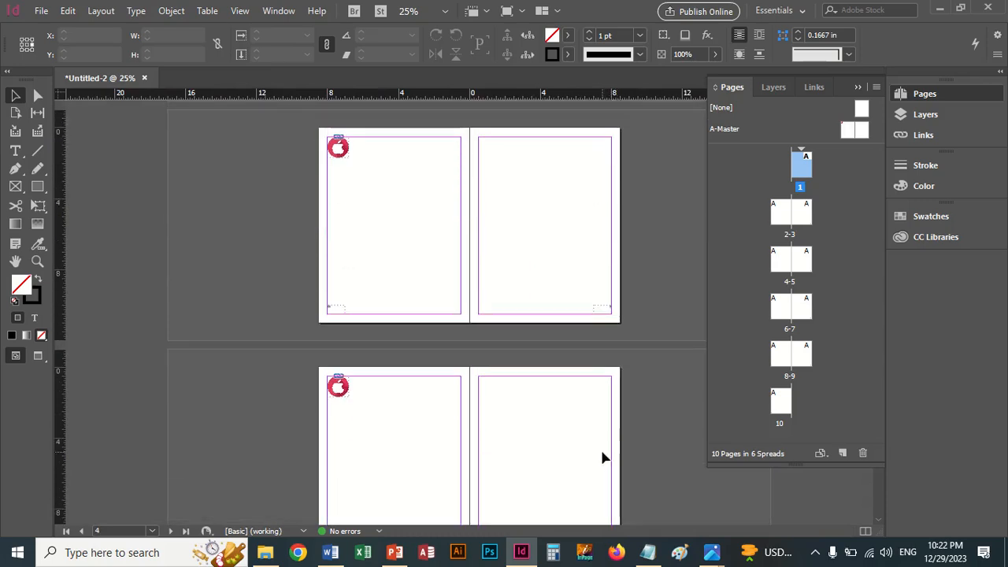
# Step: Examine the page numbers in the lower margin corners of the spreads from page 4 through page 10
pyautogui.hotkey('ctrl', '=')
pyautogui.hotkey('ctrl', '=')
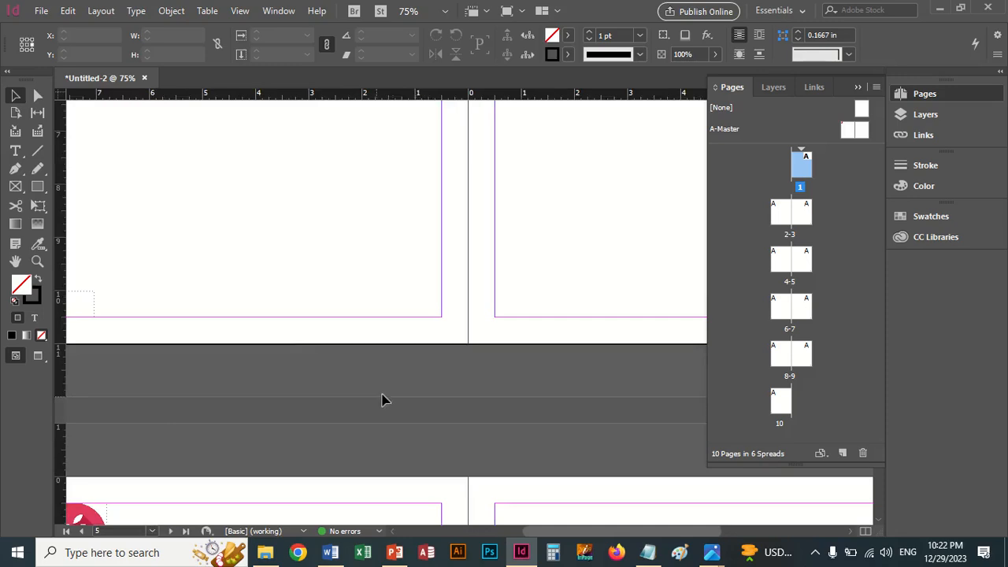
pyautogui.moveTo(322, 351); pyautogui.dragTo(241, 325)
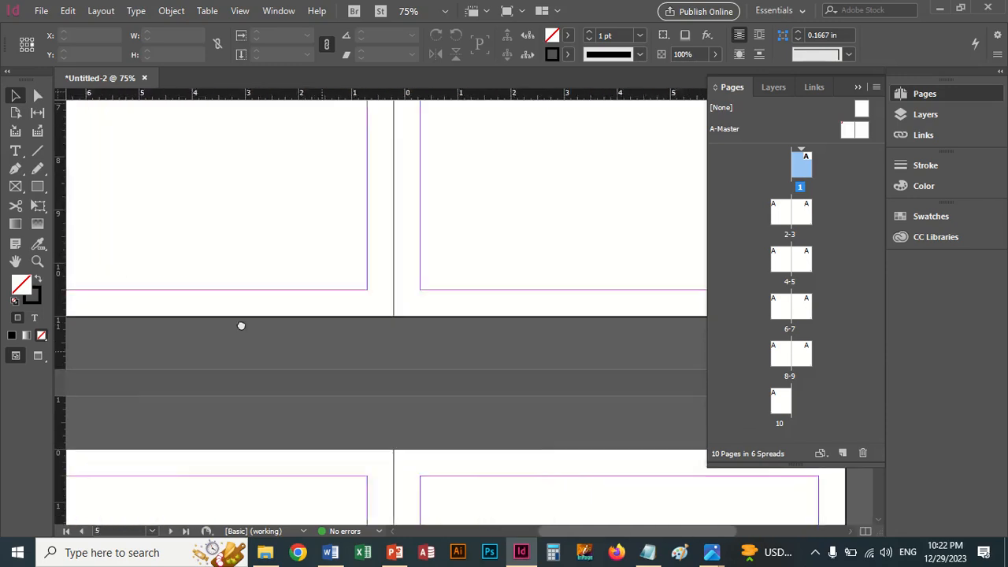
pyautogui.moveTo(497, 371); pyautogui.dragTo(437, 201)
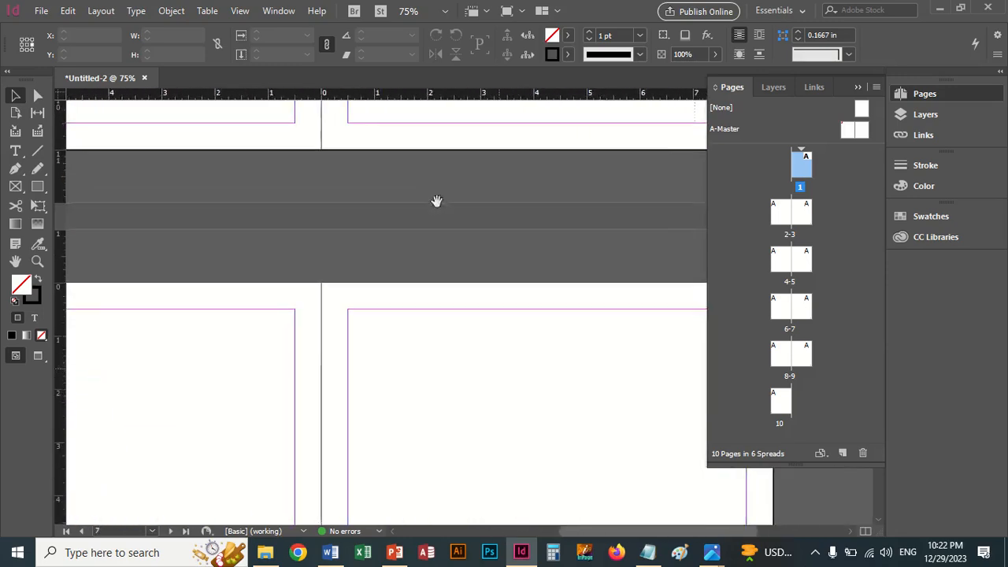
pyautogui.moveTo(256, 427); pyautogui.dragTo(483, 161)
pyautogui.moveTo(320, 387); pyautogui.dragTo(365, 238)
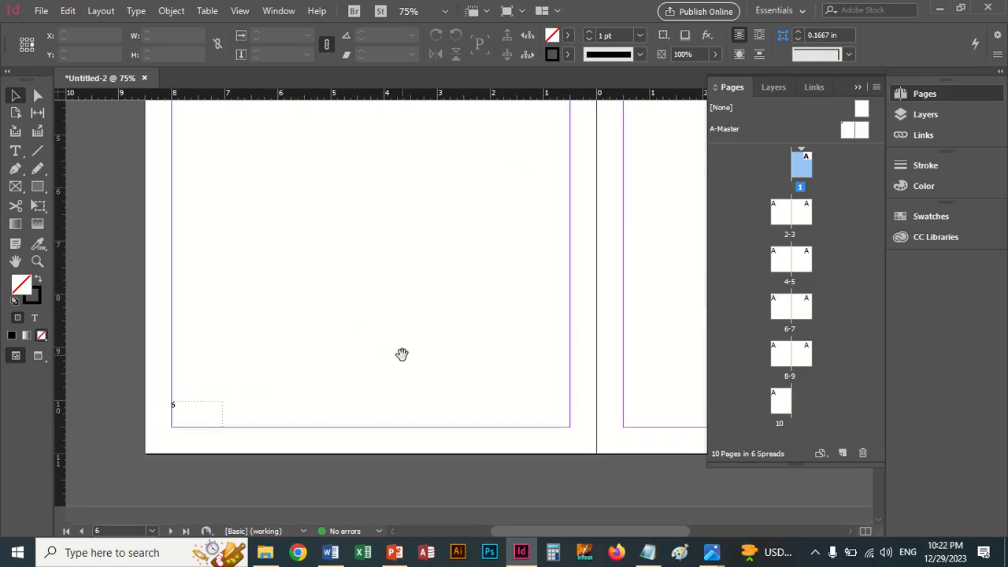
pyautogui.moveTo(423, 363); pyautogui.dragTo(545, 126)
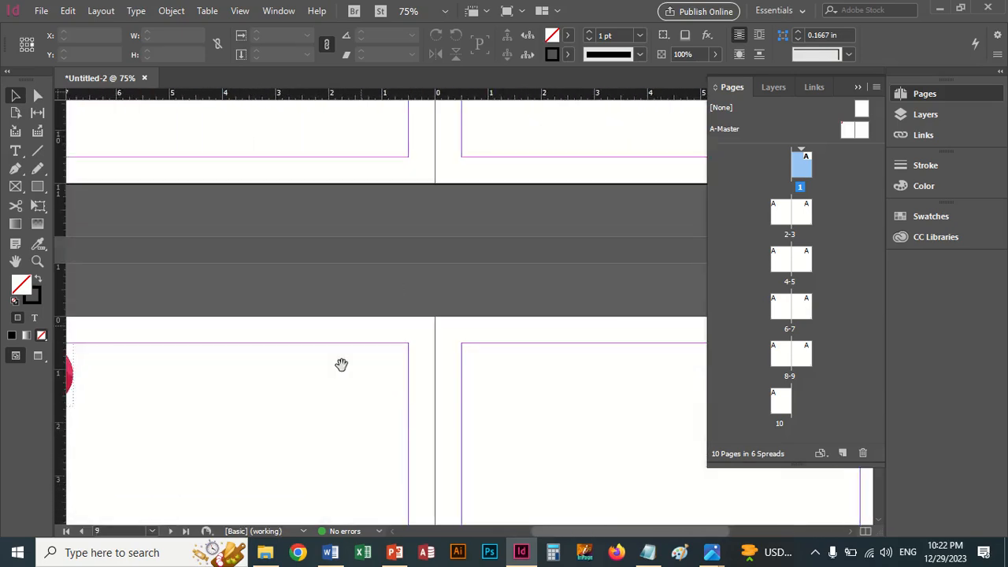
pyautogui.moveTo(415, 424); pyautogui.dragTo(419, 126)
pyautogui.moveTo(402, 354); pyautogui.dragTo(476, 103)
pyautogui.moveTo(433, 365); pyautogui.dragTo(475, 126)
pyautogui.moveTo(473, 341); pyautogui.dragTo(456, 182)
pyautogui.moveTo(454, 408); pyautogui.dragTo(454, 241)
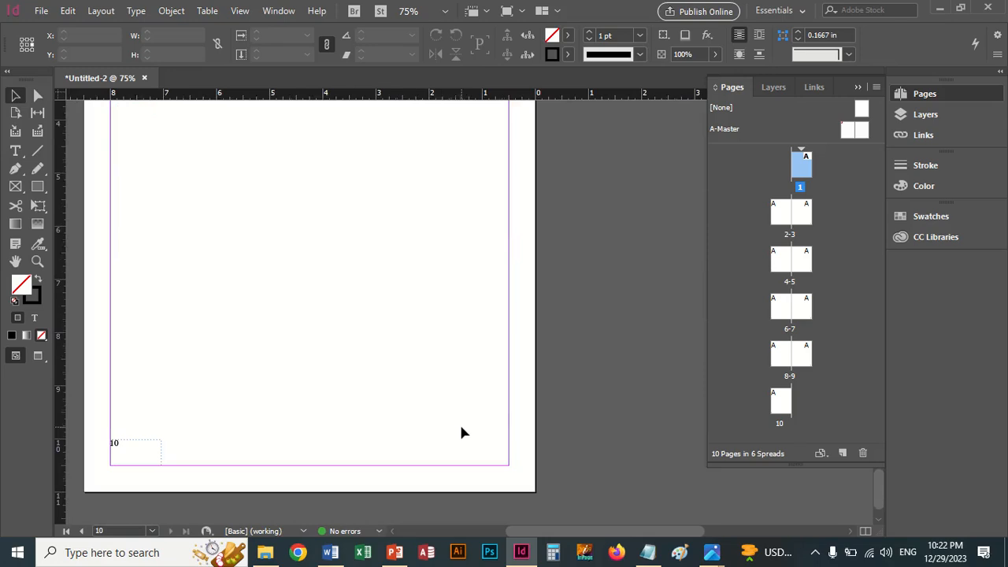
# Step: Return from page 10 to page 1 and check the page number at the foot of the page
pyautogui.hotkey('ctrl', '-')
pyautogui.hotkey('ctrl', '-')
pyautogui.scroll(5, 520, 338)
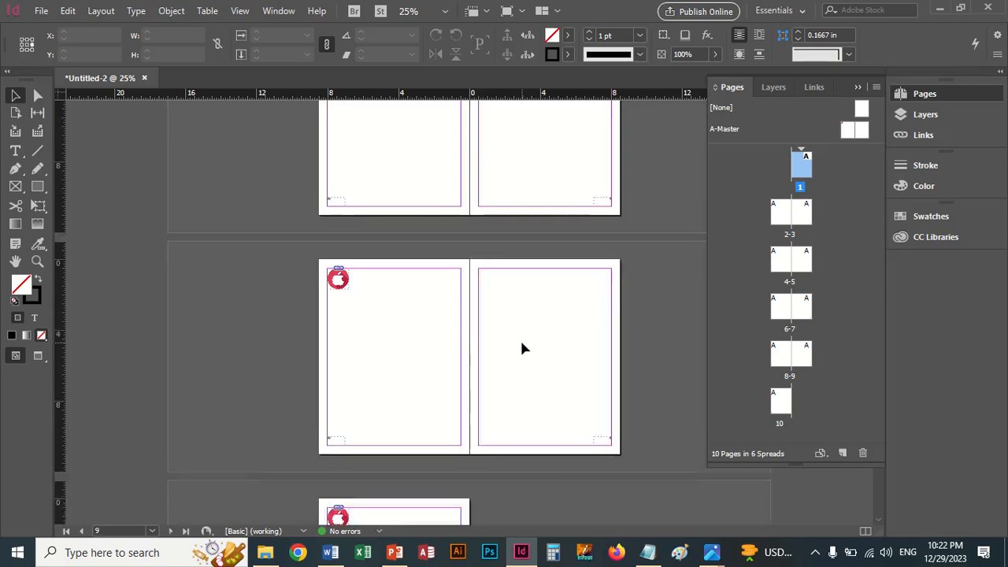
pyautogui.scroll(7, 522, 348)
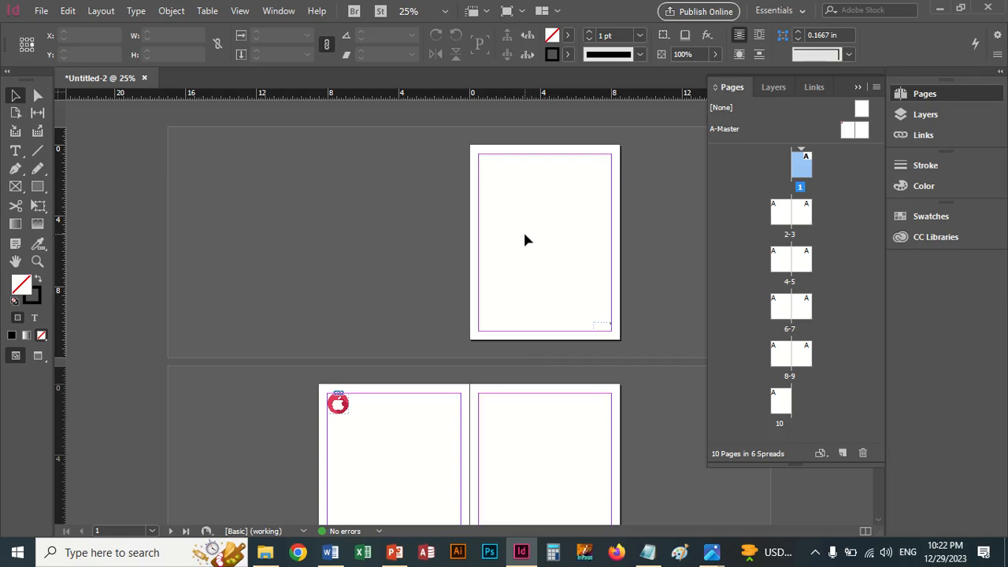
pyautogui.hotkey('ctrl', '=')
pyautogui.hotkey('ctrl', '=')
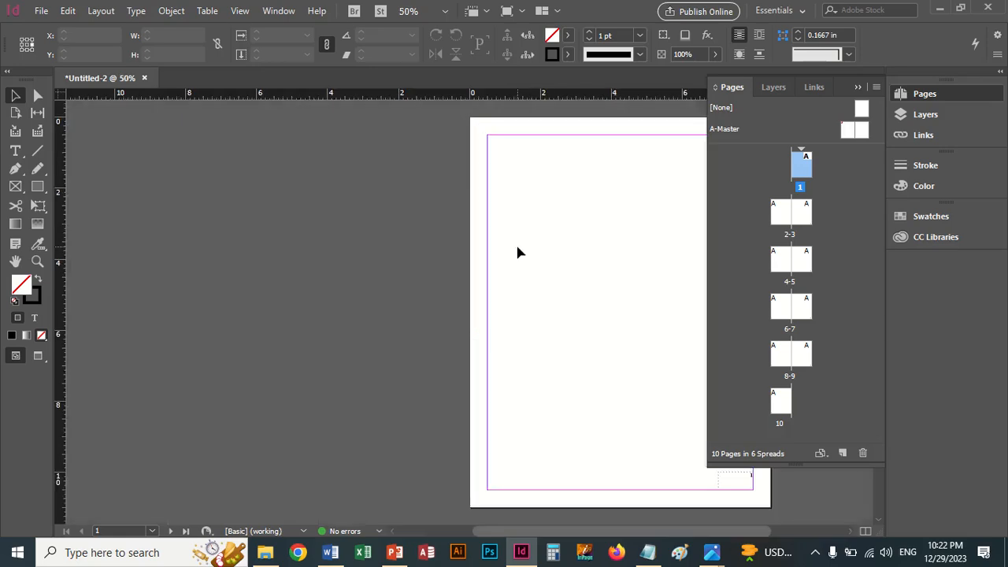
pyautogui.moveTo(569, 275); pyautogui.dragTo(323, 282)
pyautogui.moveTo(444, 380); pyautogui.dragTo(431, 284)
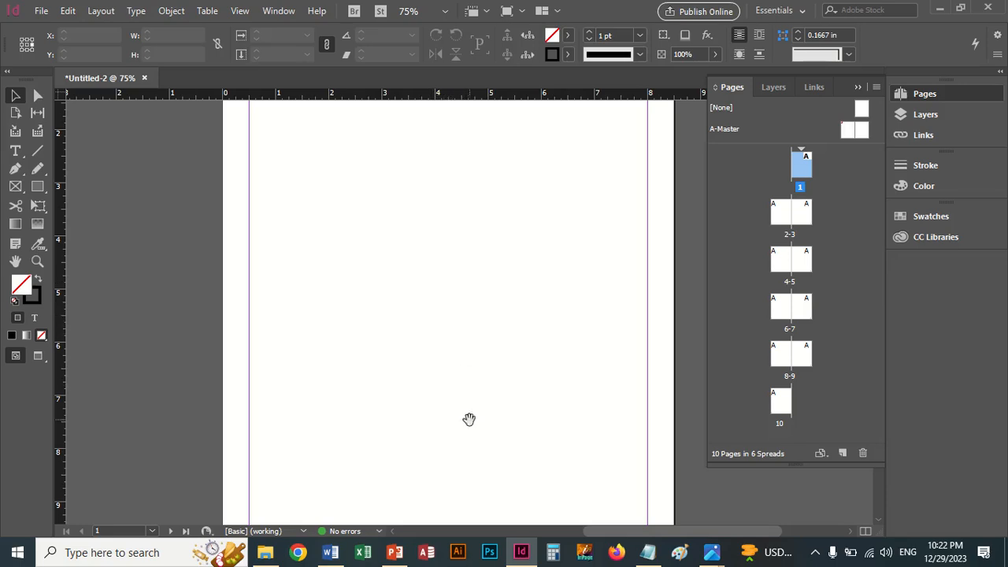
pyautogui.moveTo(467, 418); pyautogui.dragTo(433, 278)
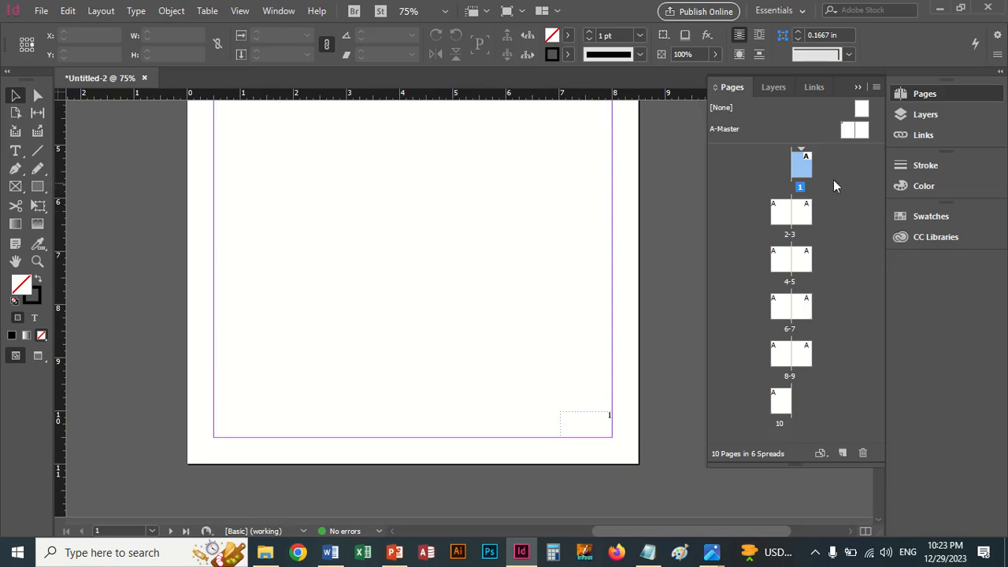
# Step: Open the A-Master spread for editing with its right page in view
pyautogui.doubleClick(727, 129)
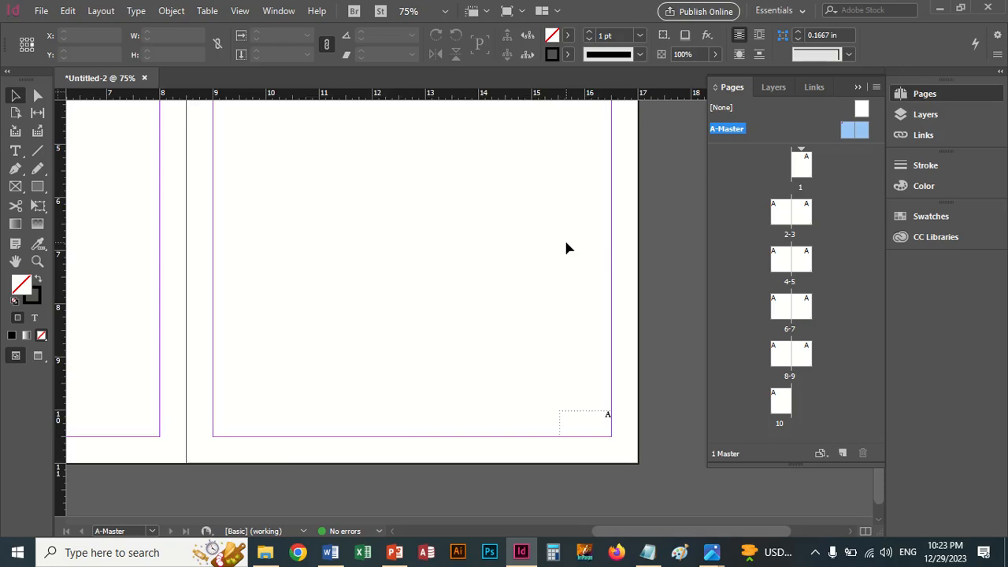
pyautogui.hotkey('ctrl', '-')
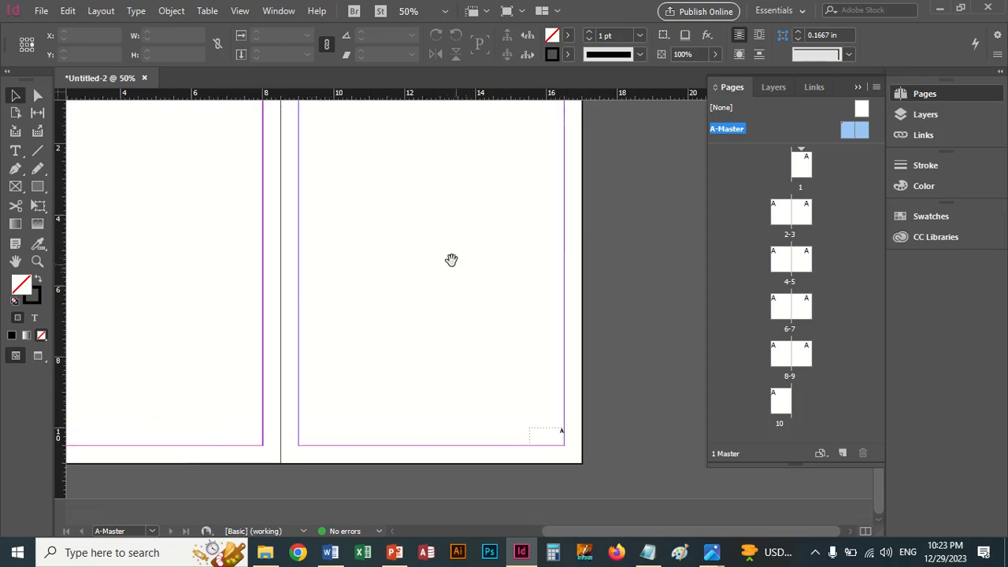
pyautogui.moveTo(451, 259); pyautogui.dragTo(444, 310)
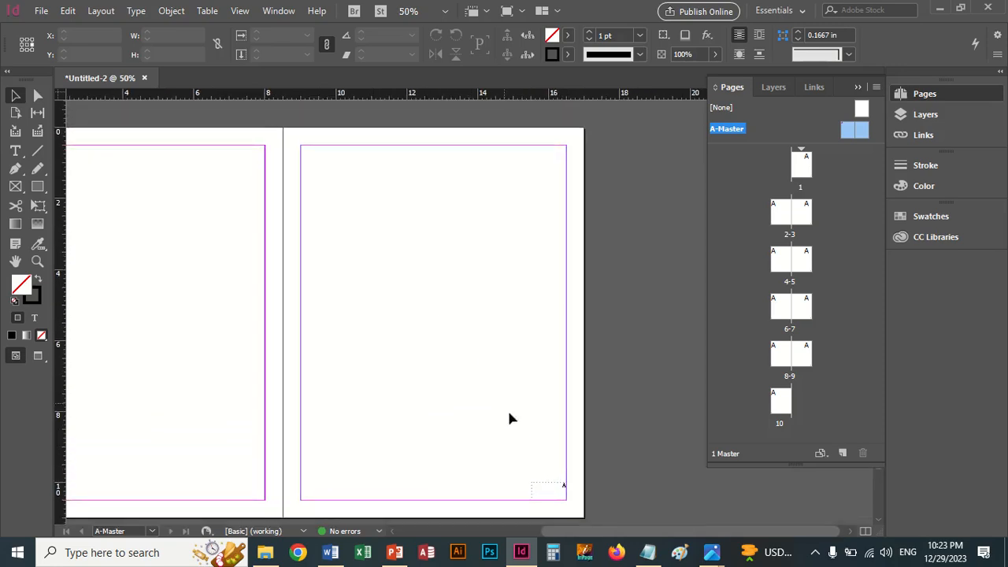
# Step: Move the right master page's page-number frame up to the top margin and back to the lower corner, and delete it
pyautogui.click(545, 493)
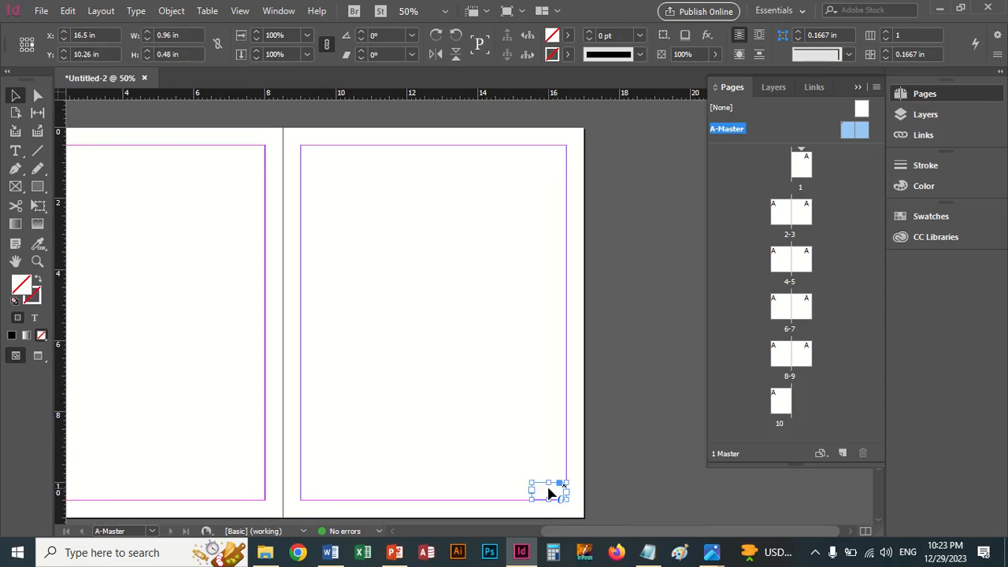
pyautogui.moveTo(548, 493); pyautogui.dragTo(550, 157)
pyautogui.moveTo(551, 159); pyautogui.dragTo(551, 496)
pyautogui.press('Delete')
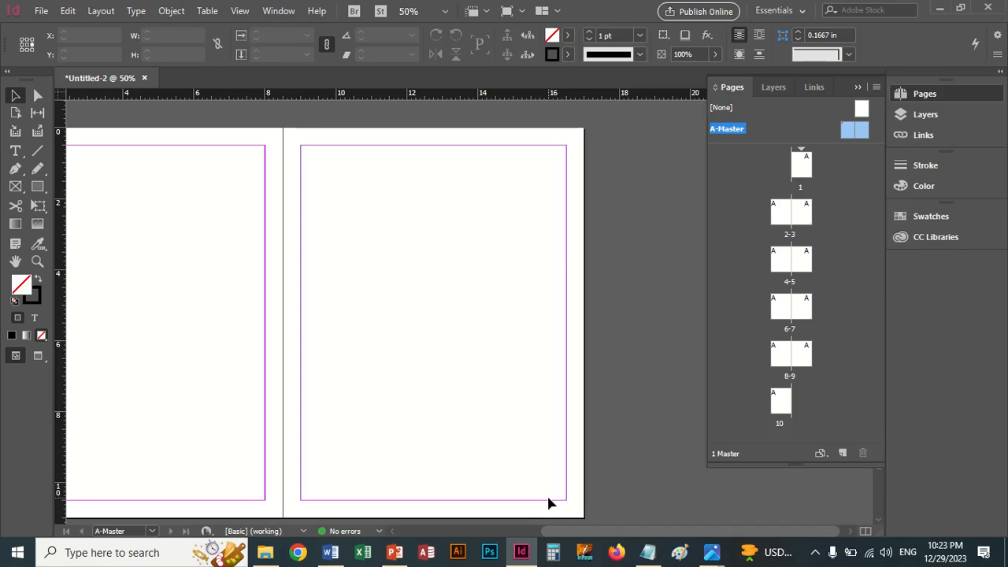
pyautogui.moveTo(583, 532); pyautogui.dragTo(549, 537)
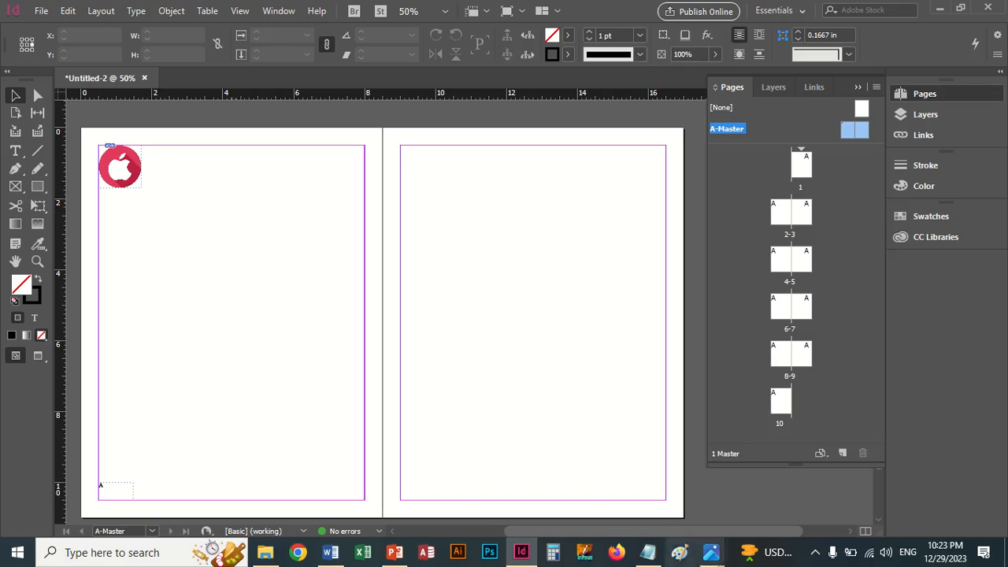
# Step: Switch to Photos and review the class topic list and the recto-verso definition image
pyautogui.moveTo(713, 554)
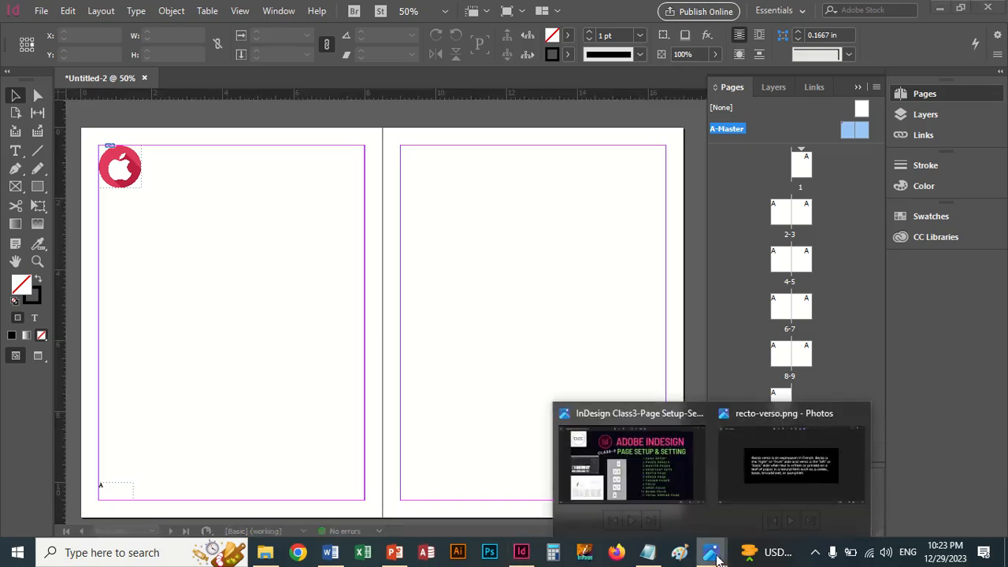
pyautogui.click(656, 492)
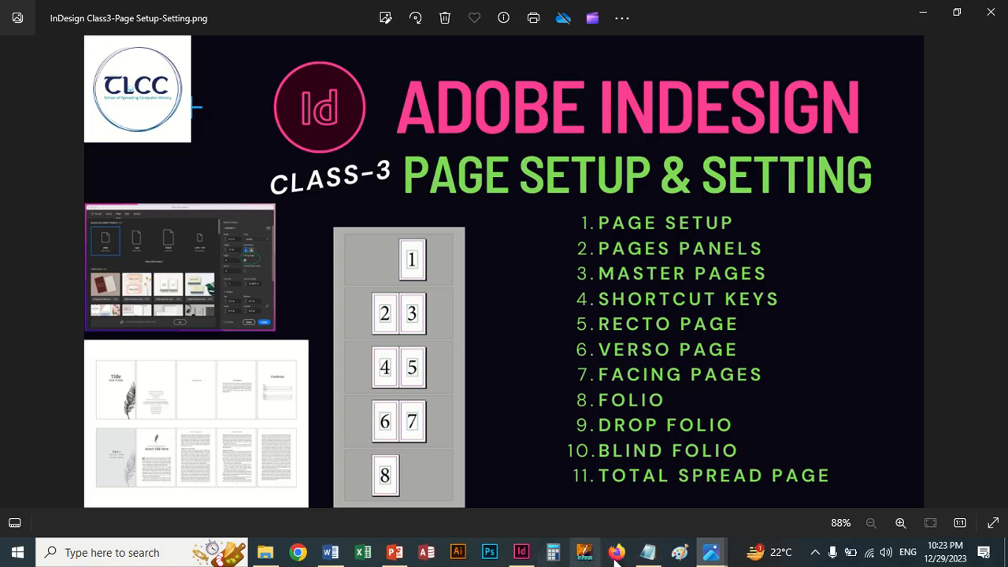
pyautogui.moveTo(711, 552)
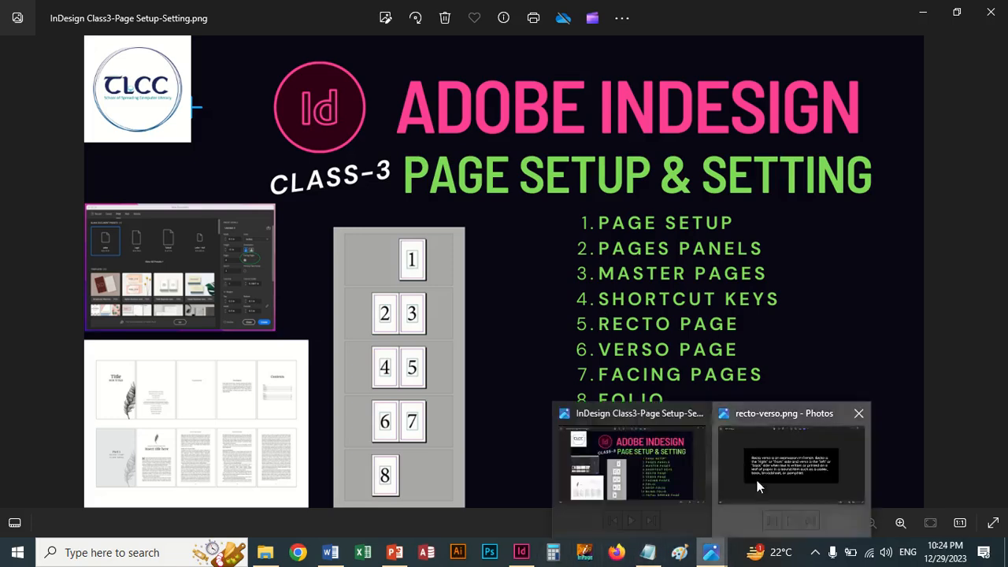
pyautogui.click(791, 472)
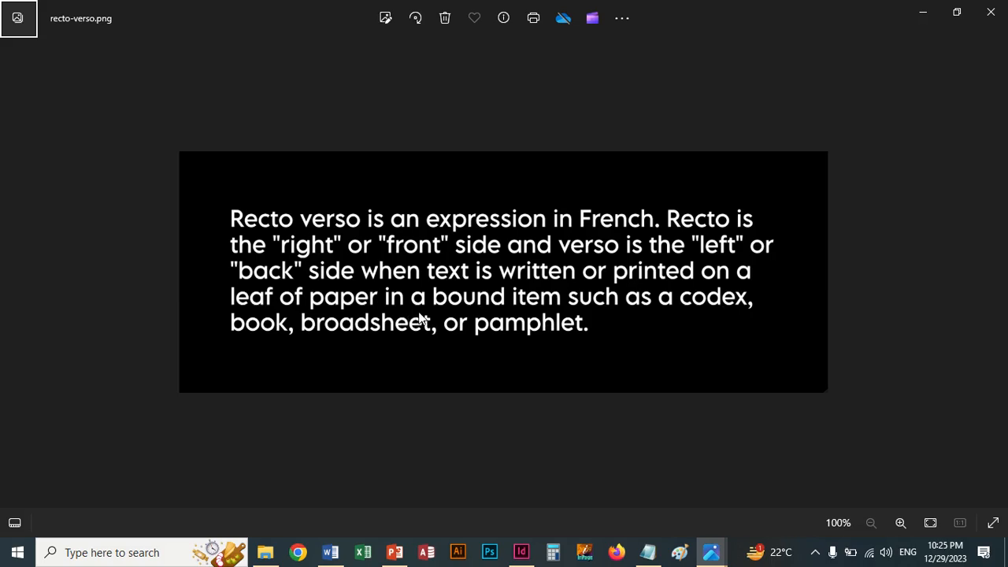
pyautogui.click(711, 550)
pyautogui.click(660, 502)
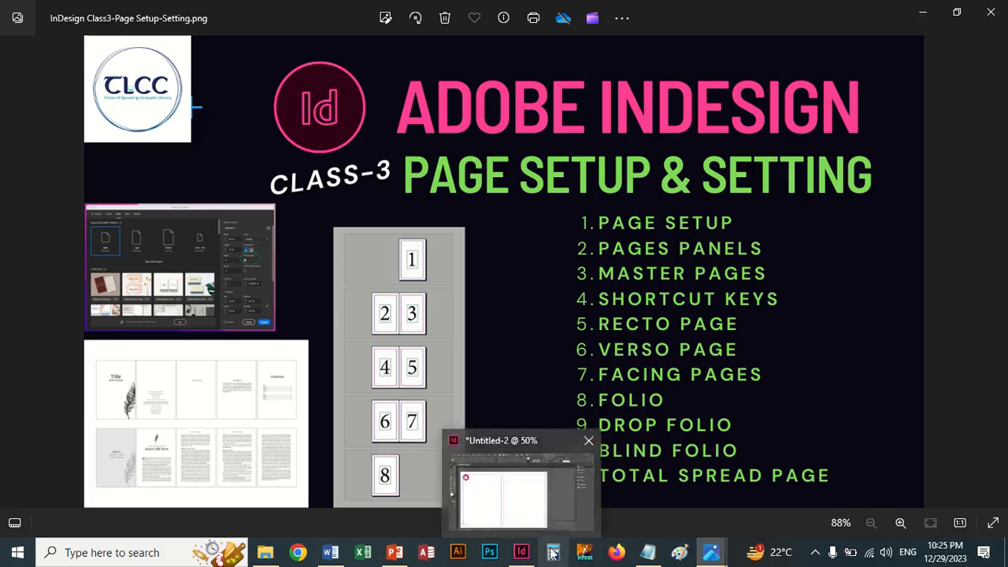
# Step: Switch back to InDesign and undo the deletion of the right master page's page-number frame
pyautogui.click(477, 508)
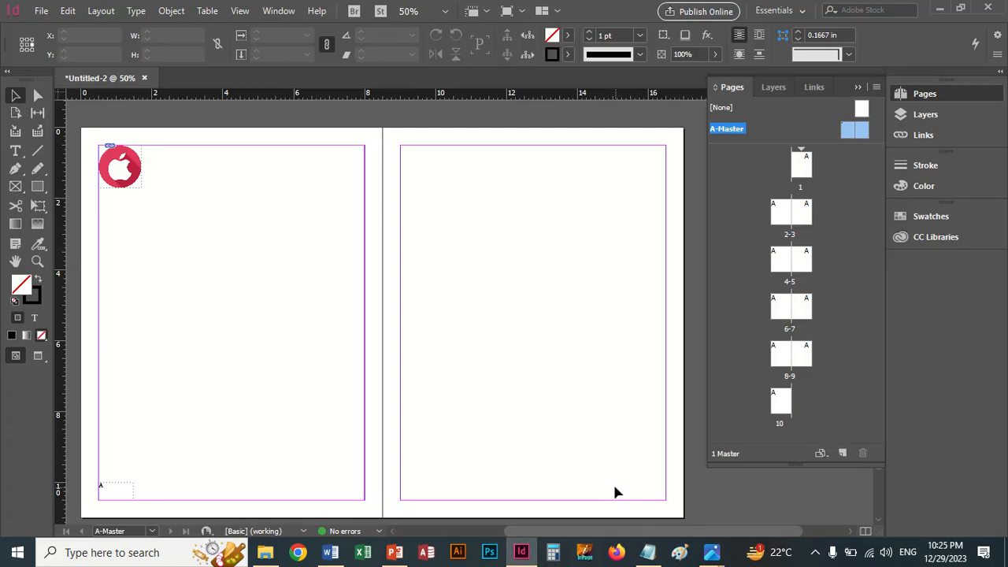
pyautogui.hotkey('ctrl', 'z')
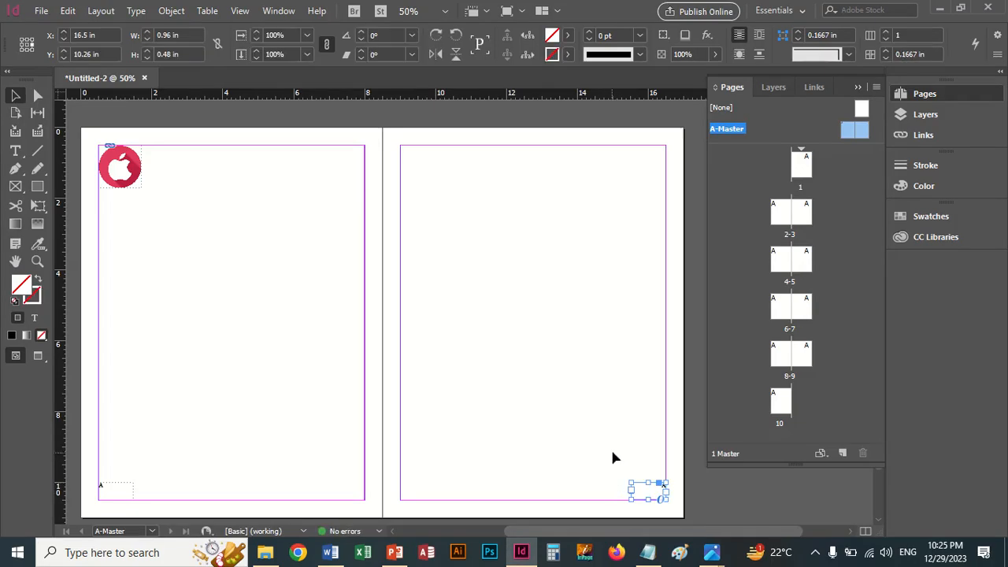